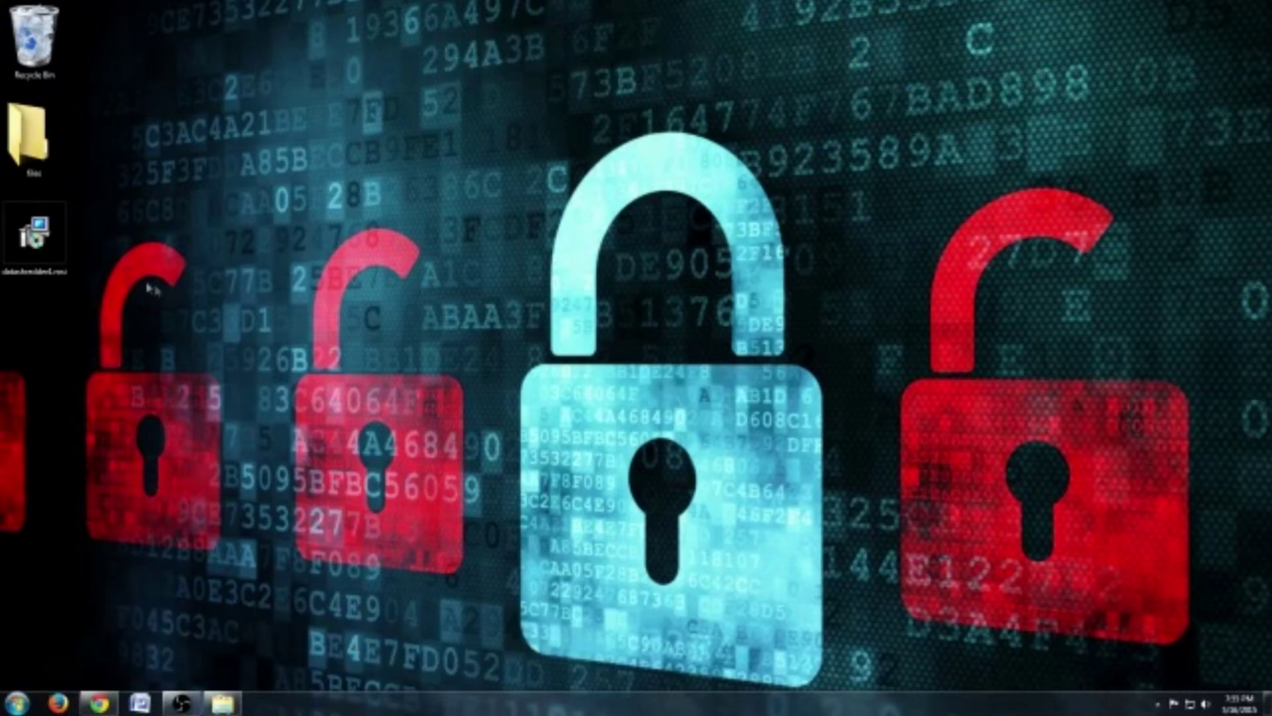
Step: Launch datashredder4.msi from the desktop, reaching the run-file security warning
double_click(58, 251)
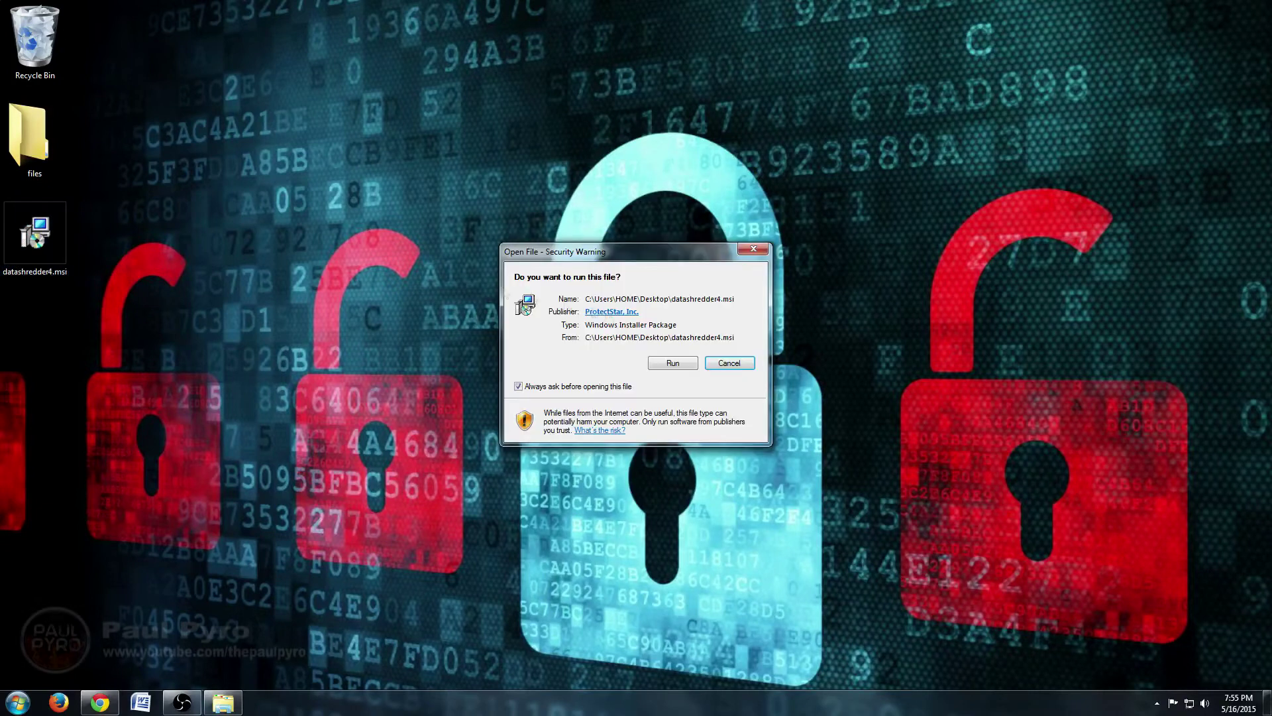
Step: Allow the installer to run, then start Data Shredder from its new desktop shortcut
click(661, 363)
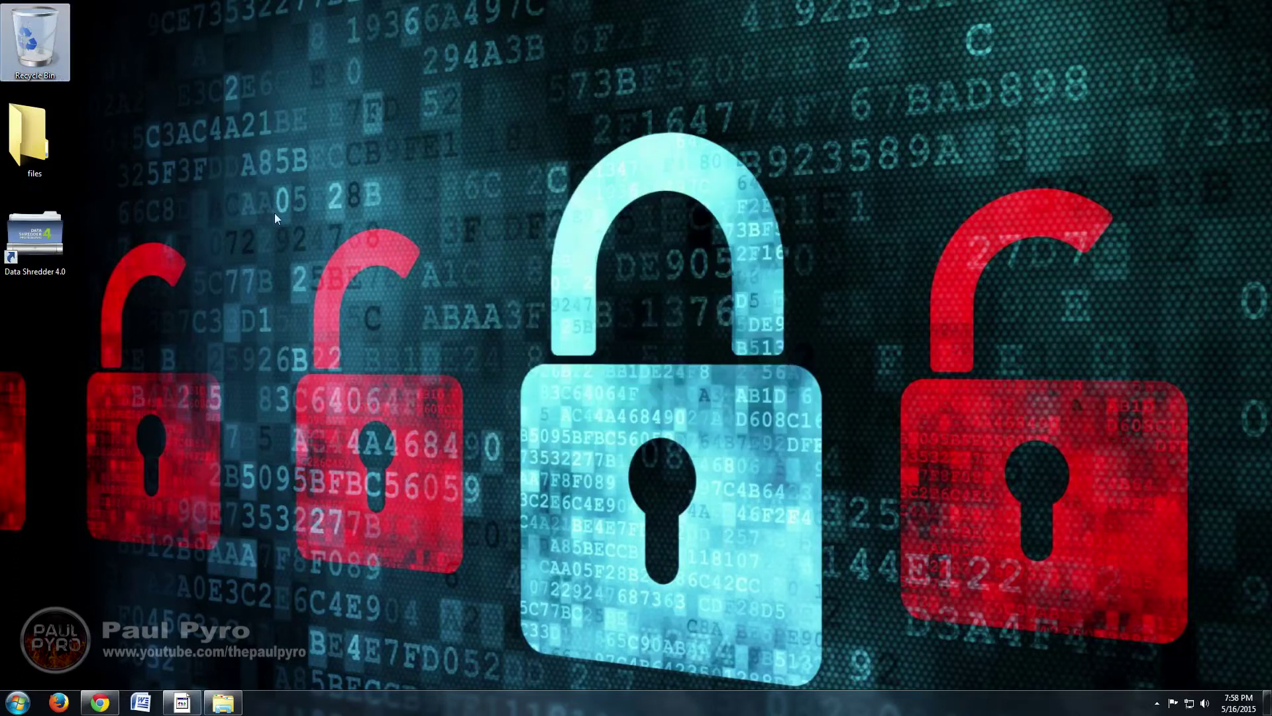
double_click(43, 226)
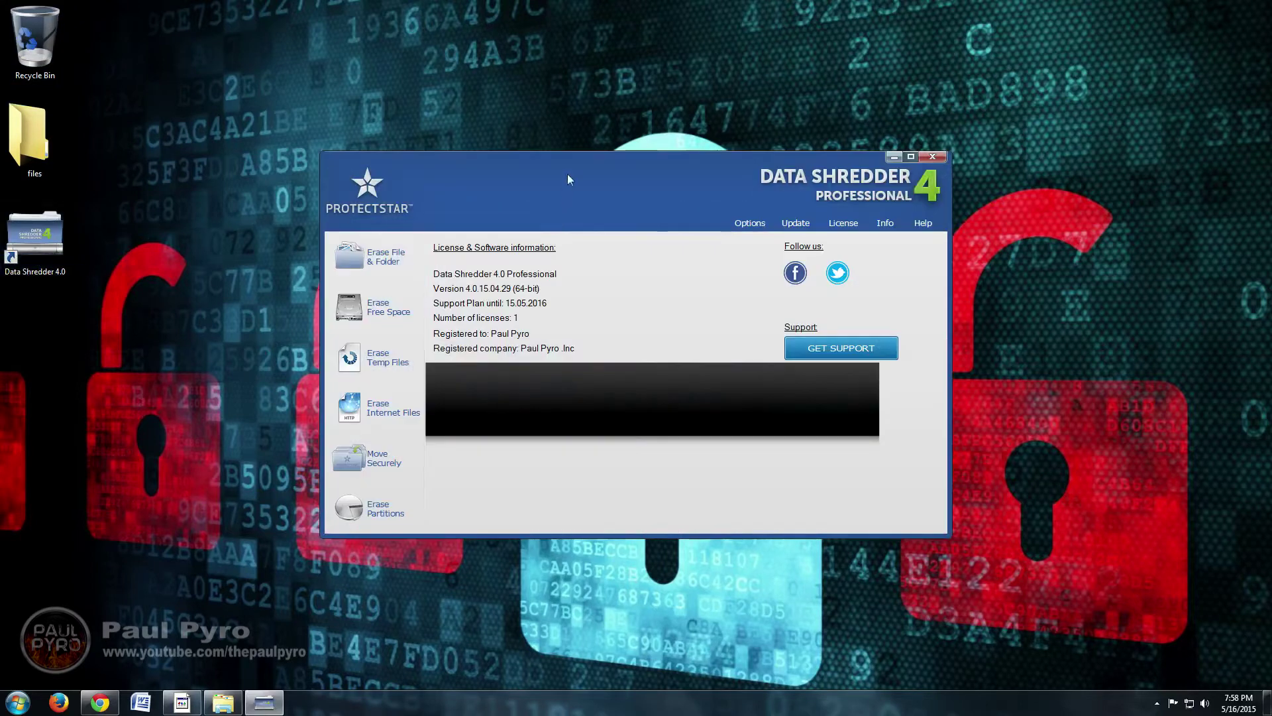
Step: Go to the Erase File & Folder page and bring up the desktop's new-item menu
drag(568, 179, 603, 194)
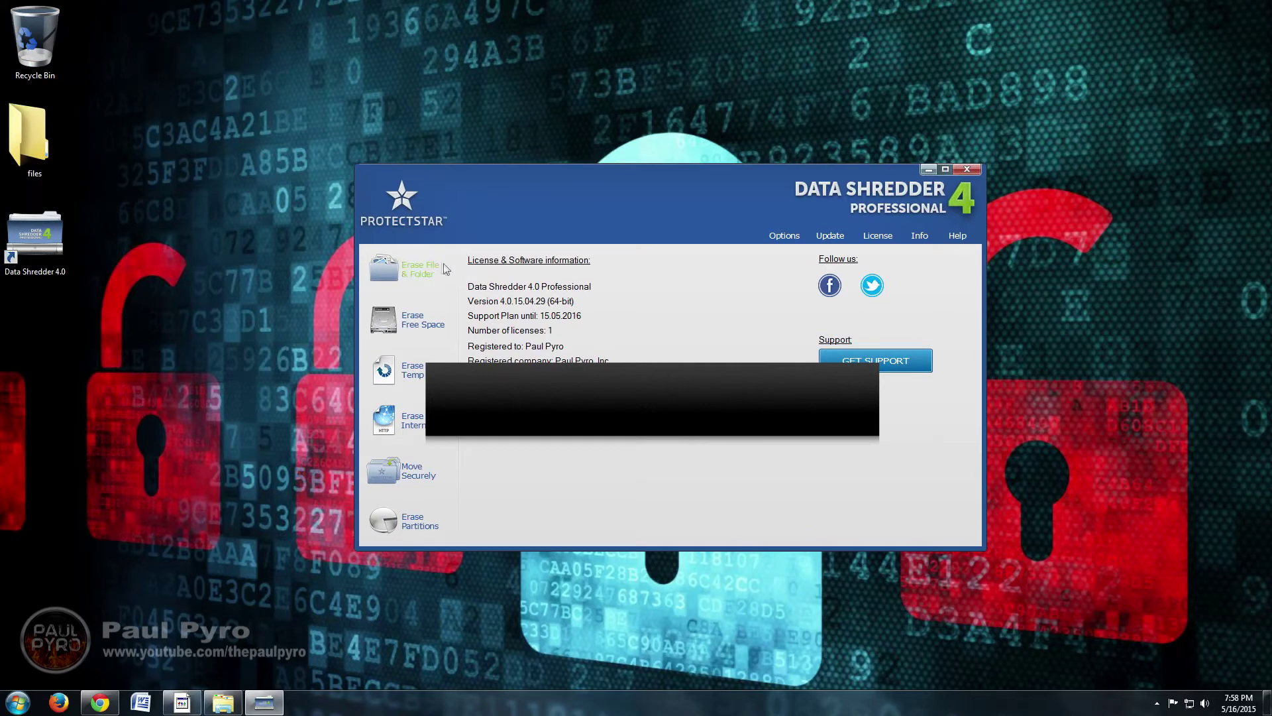
click(393, 271)
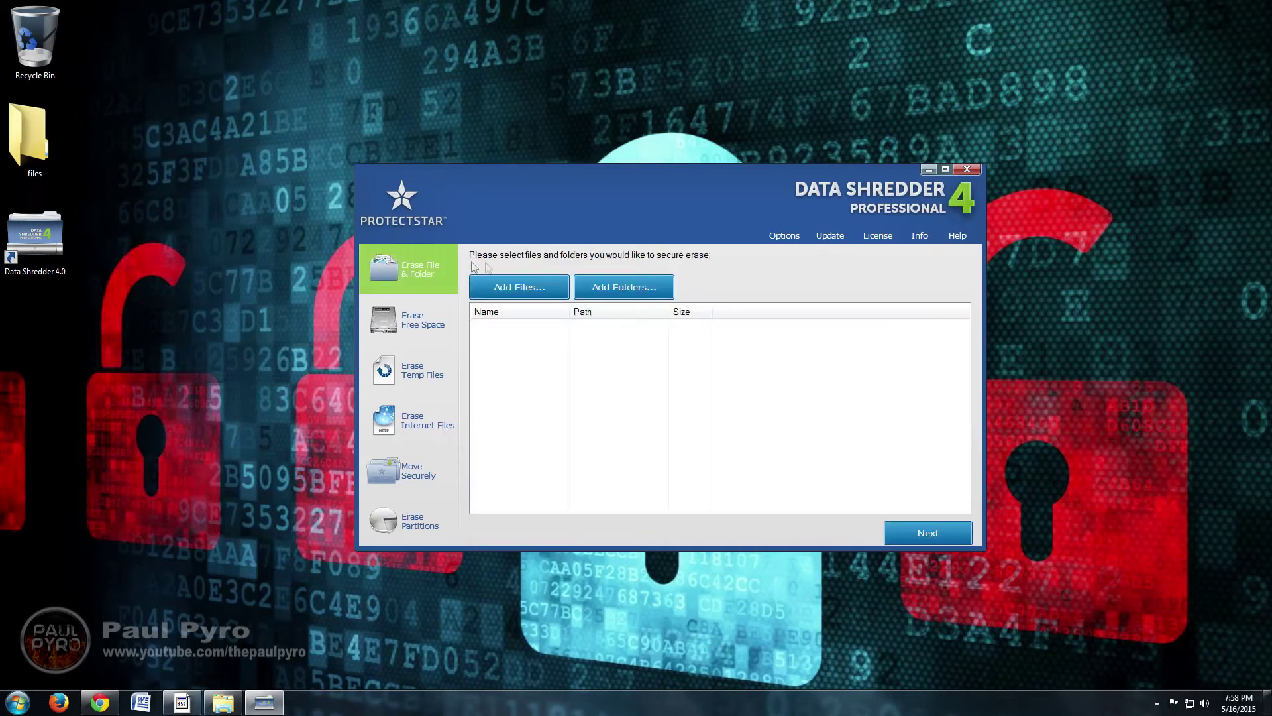
right_click(244, 334)
mouse_move(289, 452)
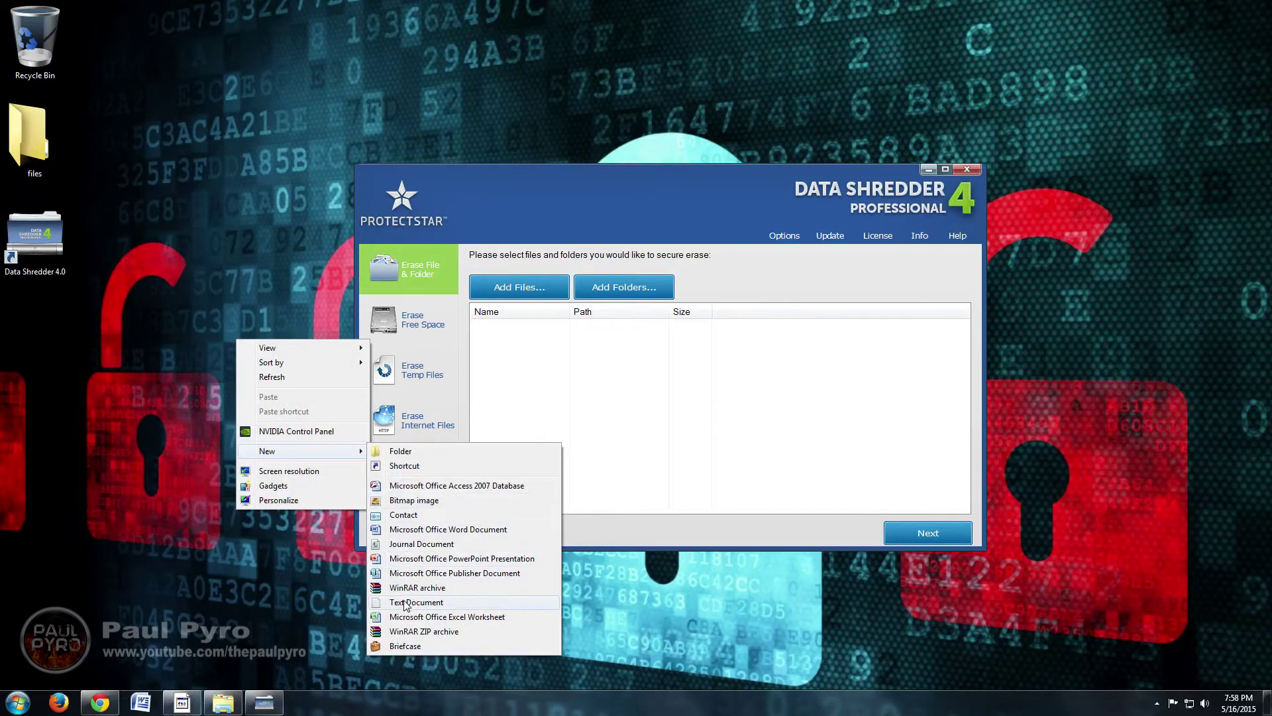
Step: Create the desktop text file 'tes file TOP SECRET' with a test sentence and save it
click(409, 601)
text(tes file TOP SECRET)
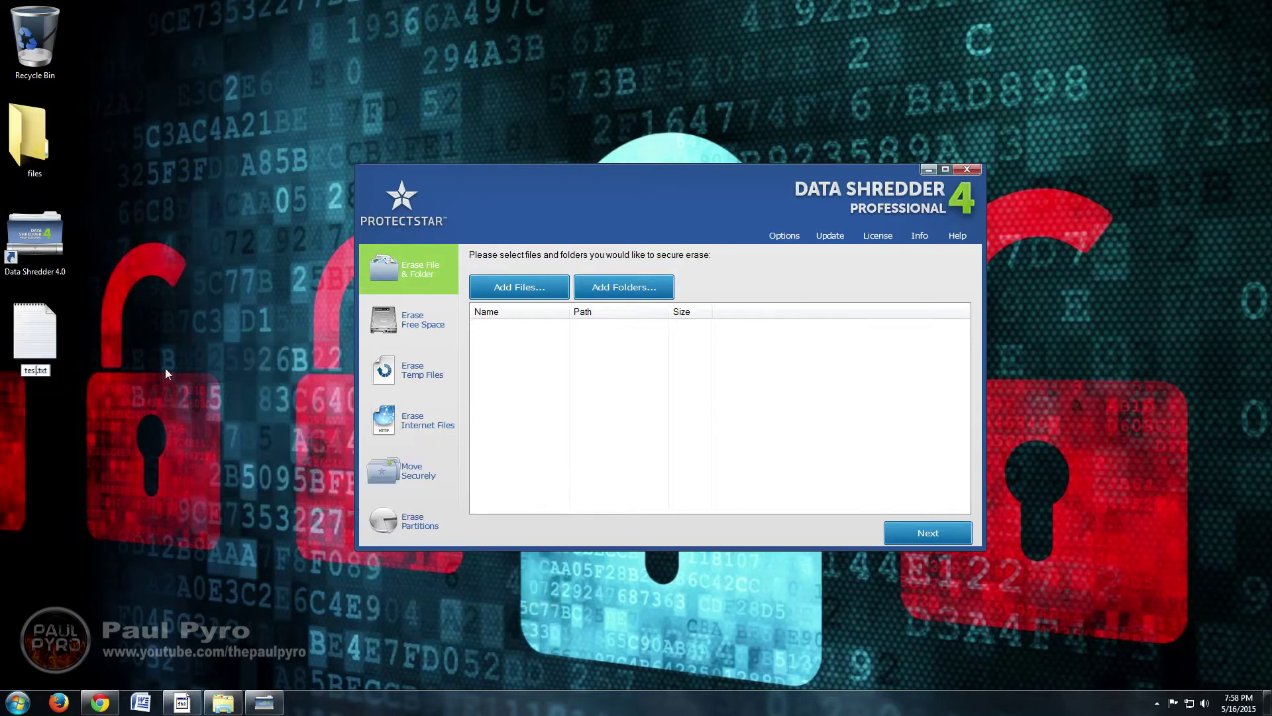
key(Return)
key(Return)
text(This is a test file to see if th)
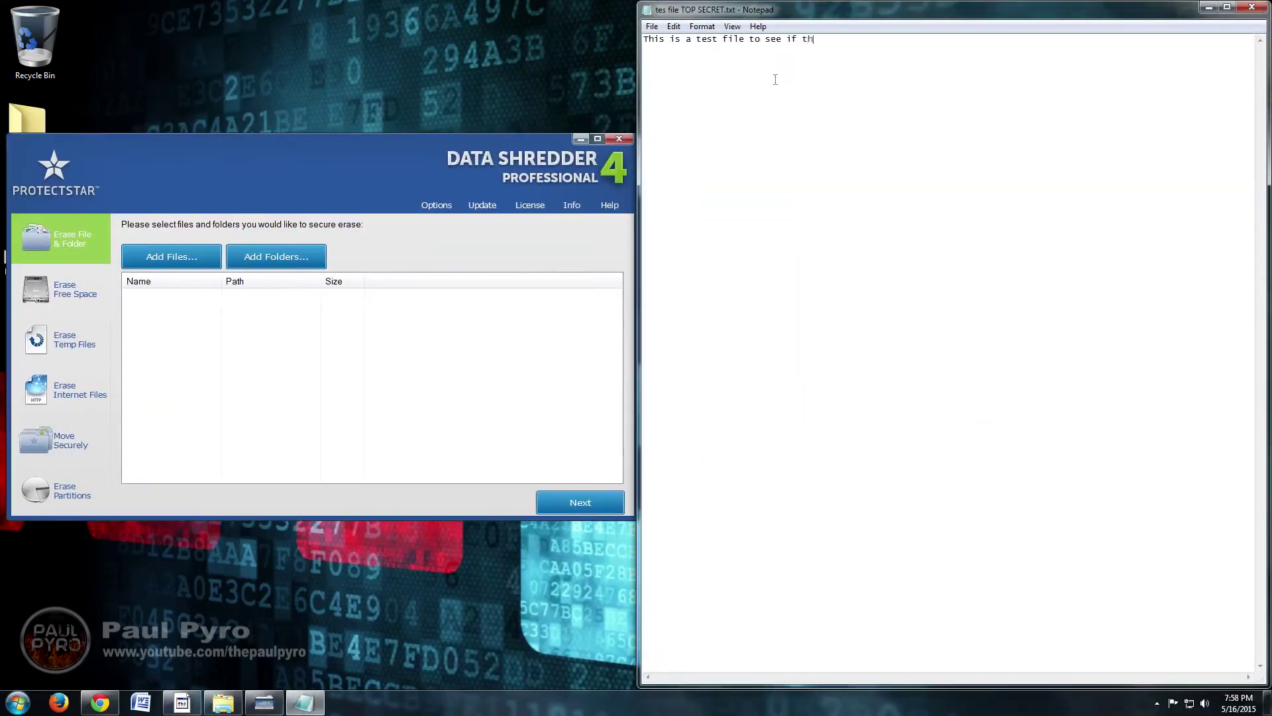
text(is software does what it does...)
click(652, 26)
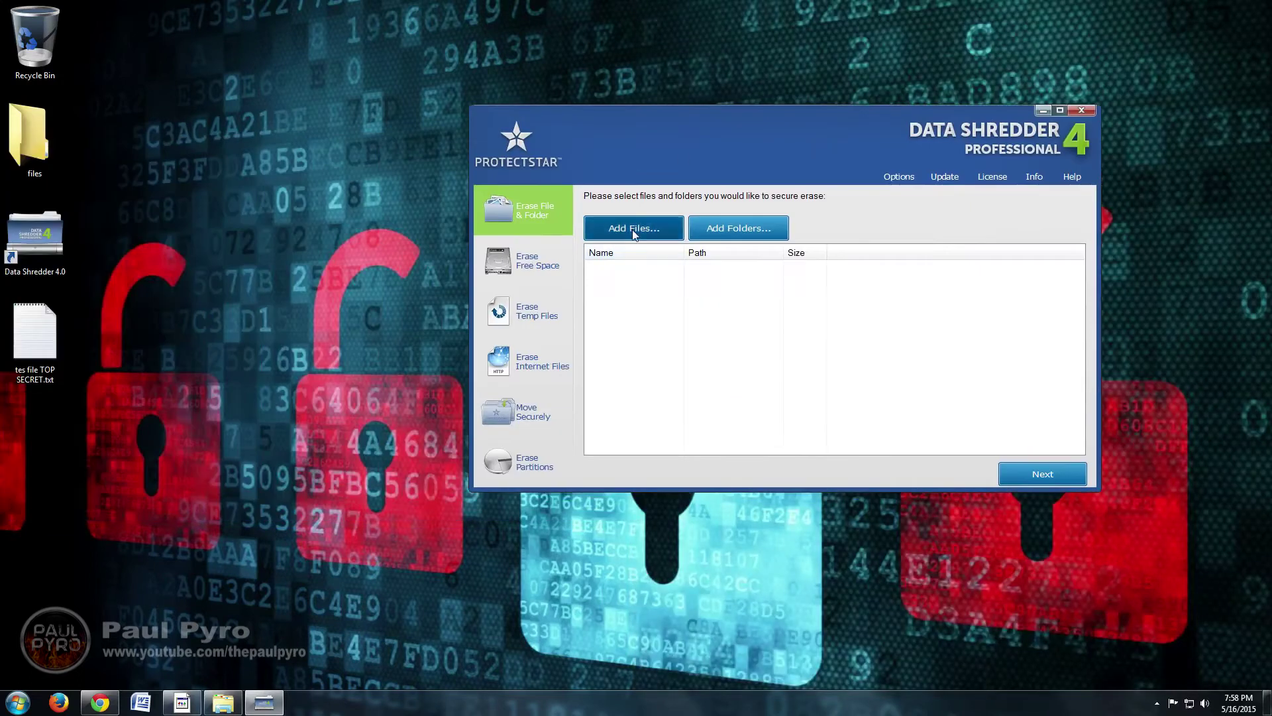
Step: Add tes file TOP SECRET.txt from the Desktop to the erase list
click(633, 228)
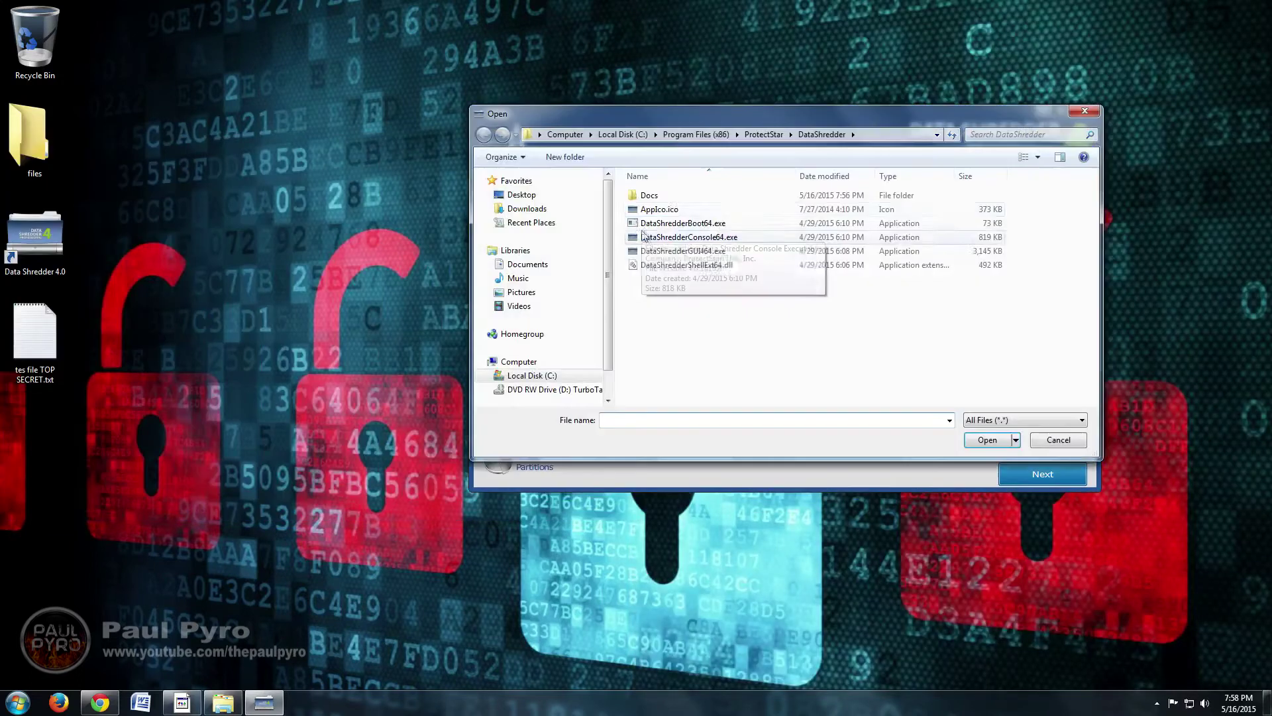
click(528, 208)
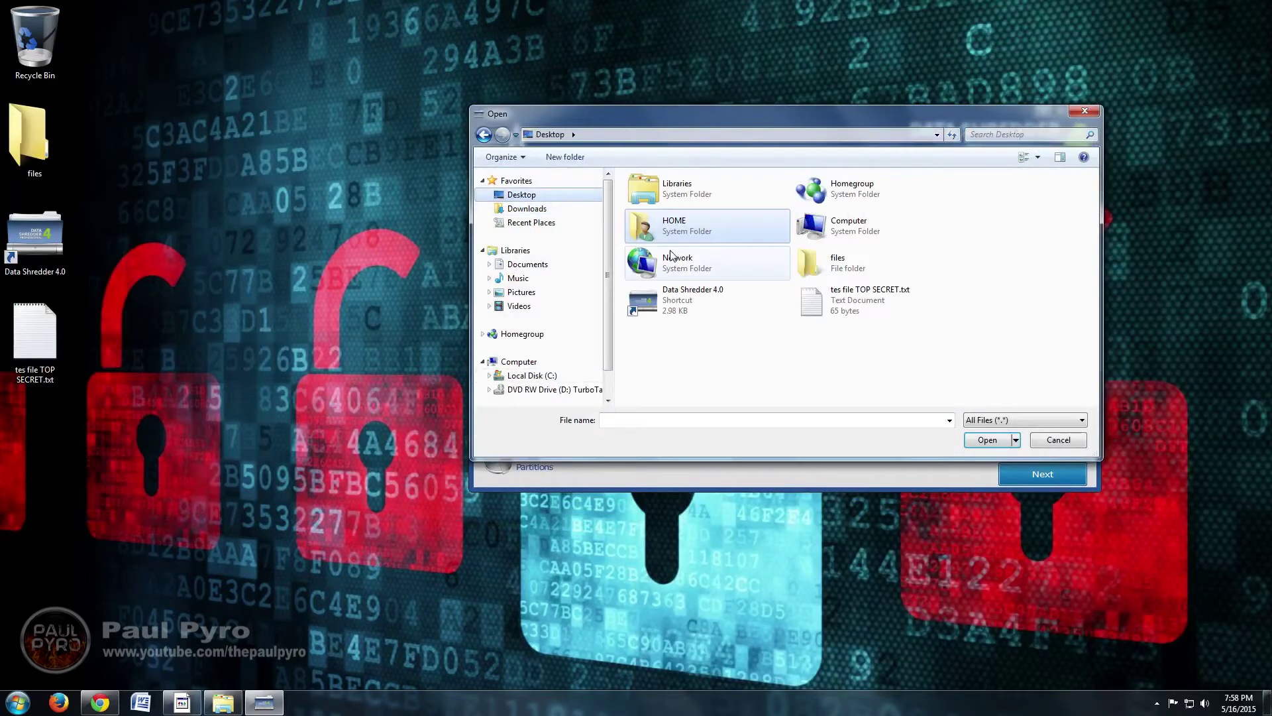
click(875, 315)
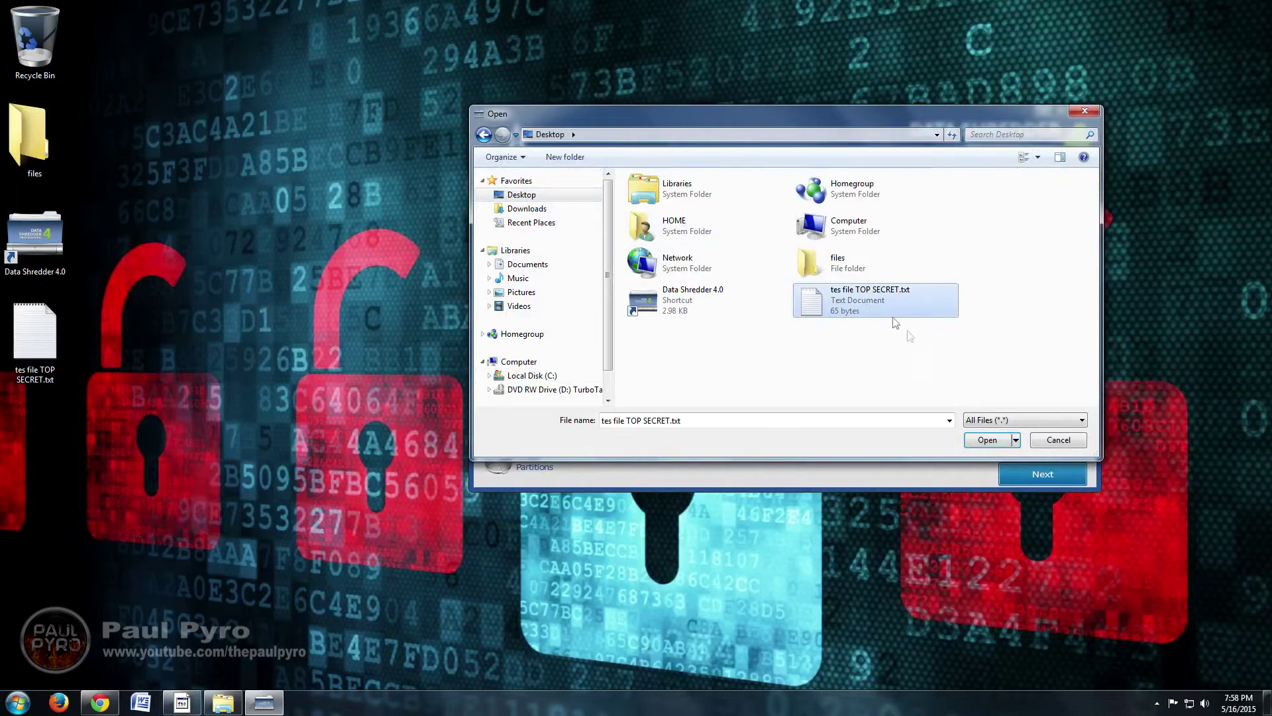
click(987, 441)
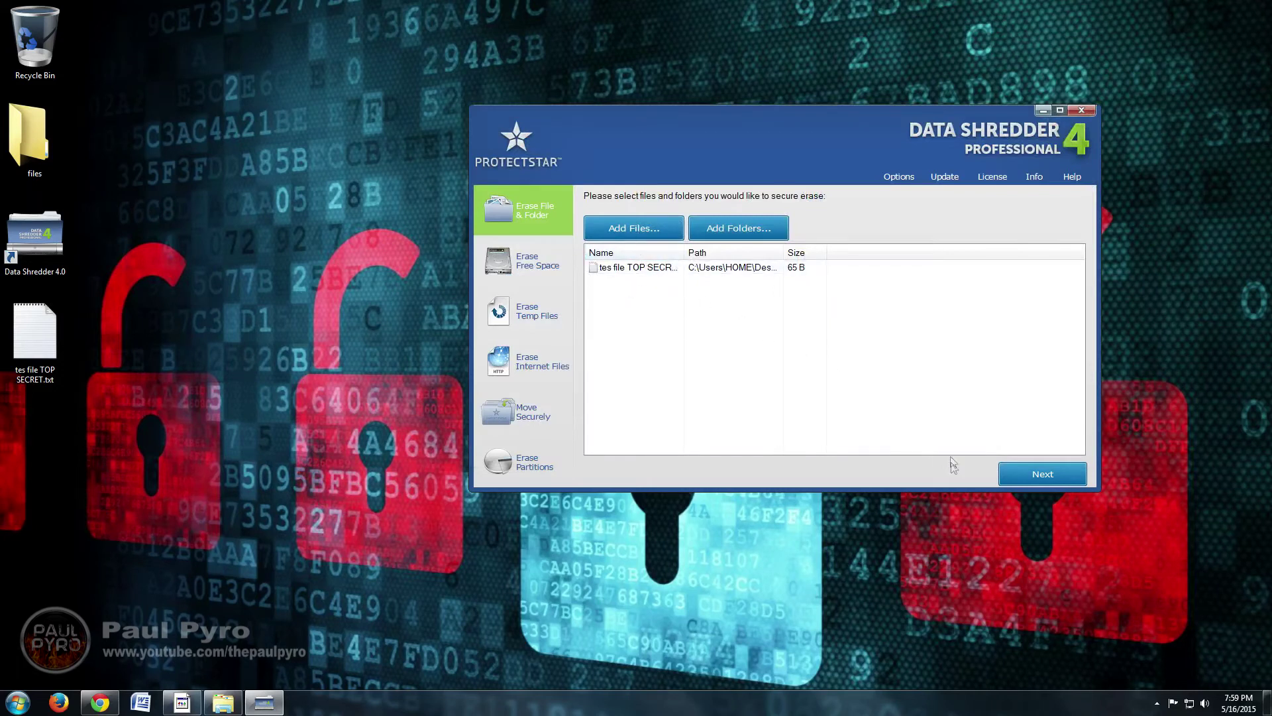
Step: Choose 1 cycle: Random values and confirm irreversible shredding of the test file
click(1055, 474)
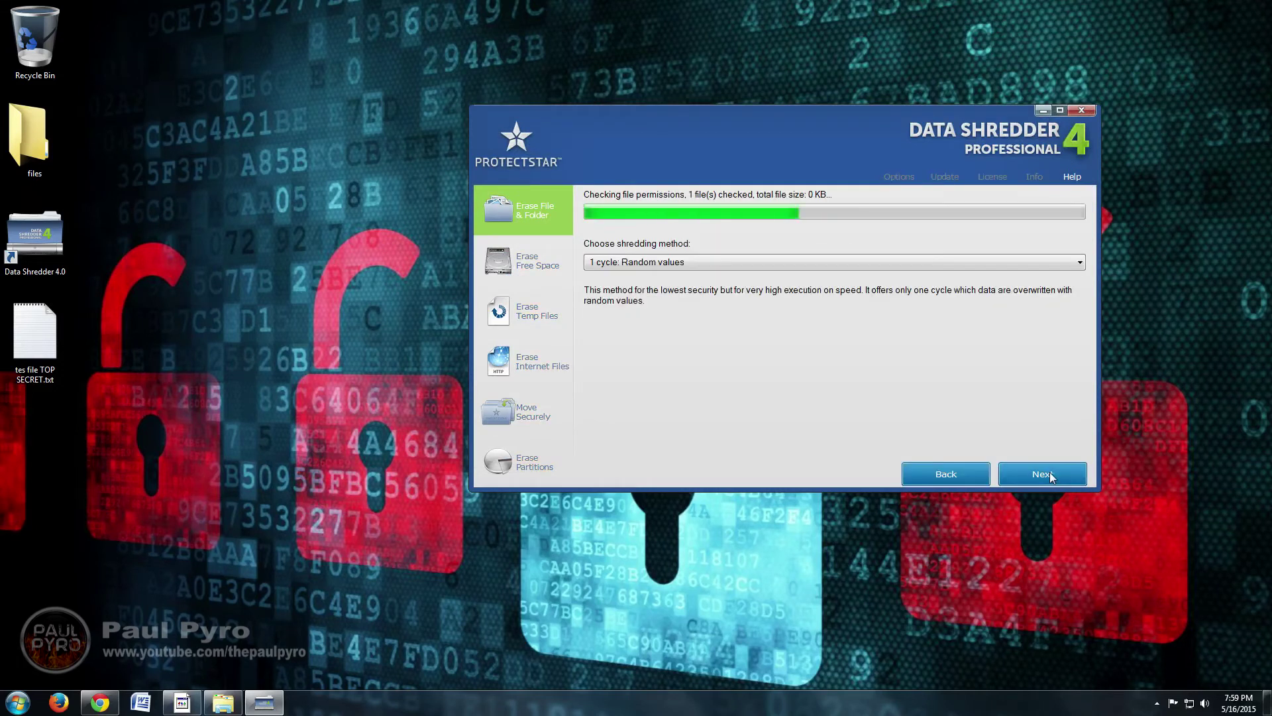
click(699, 264)
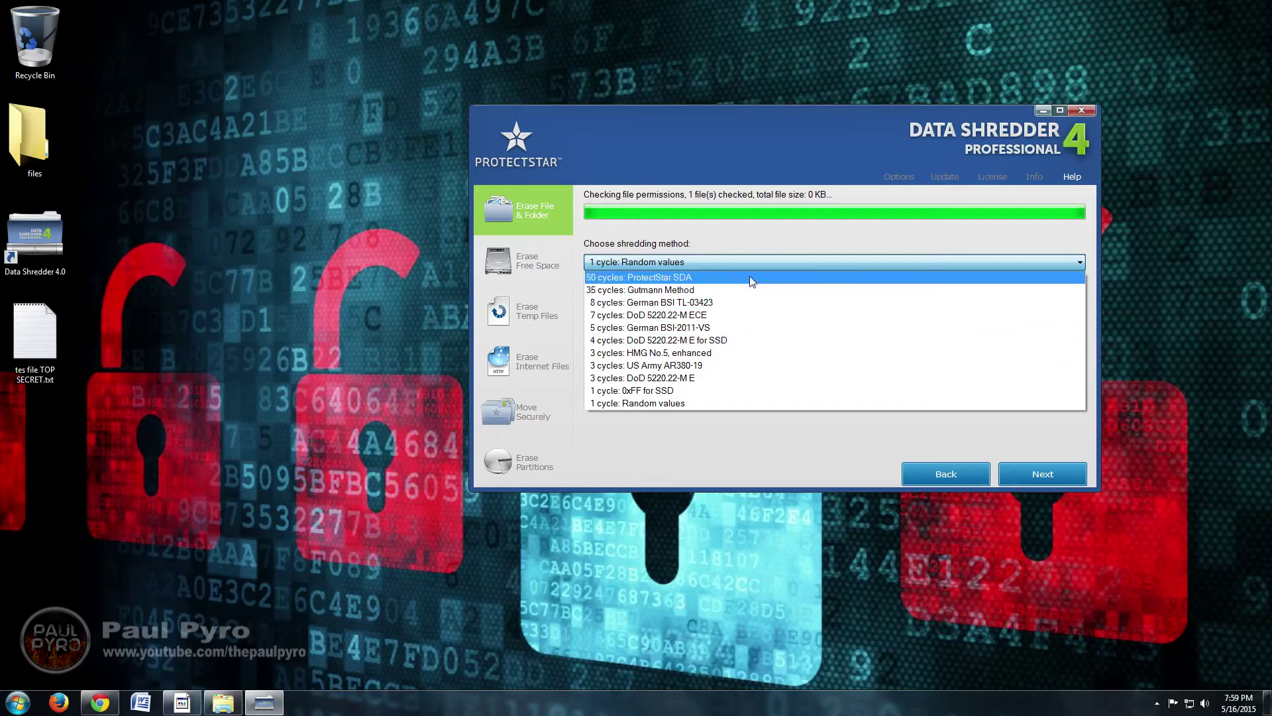
click(659, 402)
click(1036, 465)
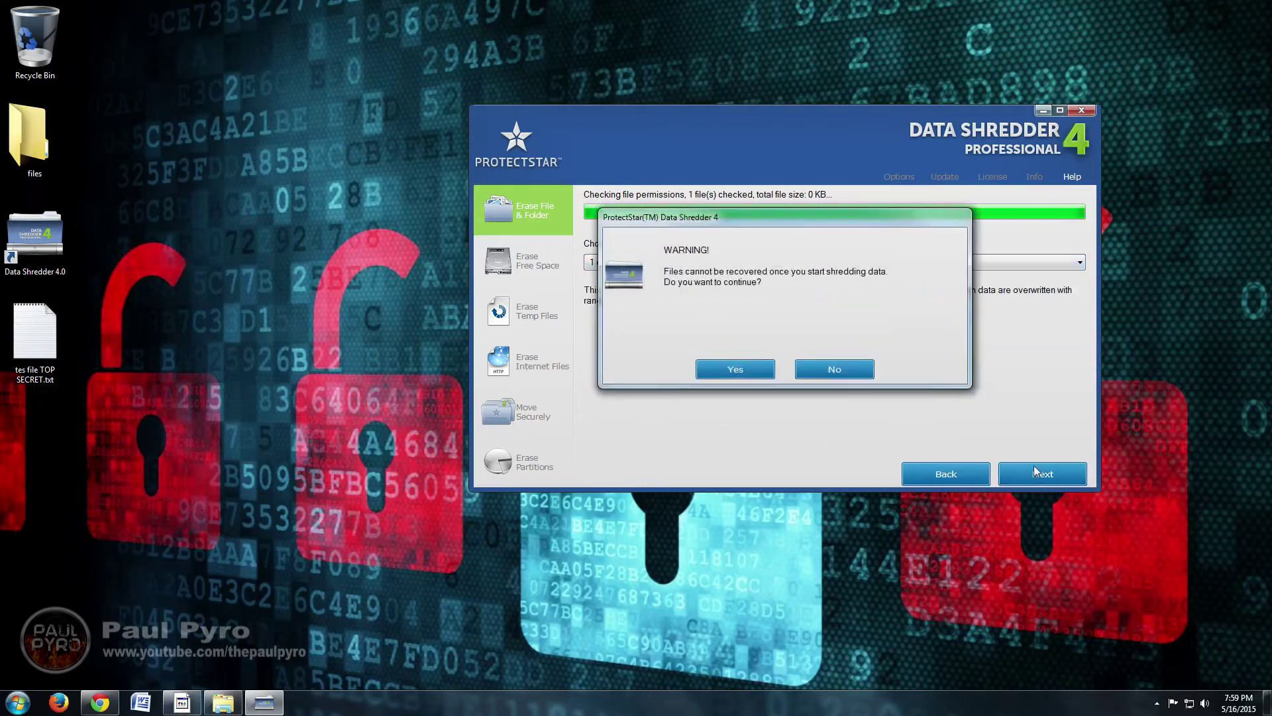
click(755, 371)
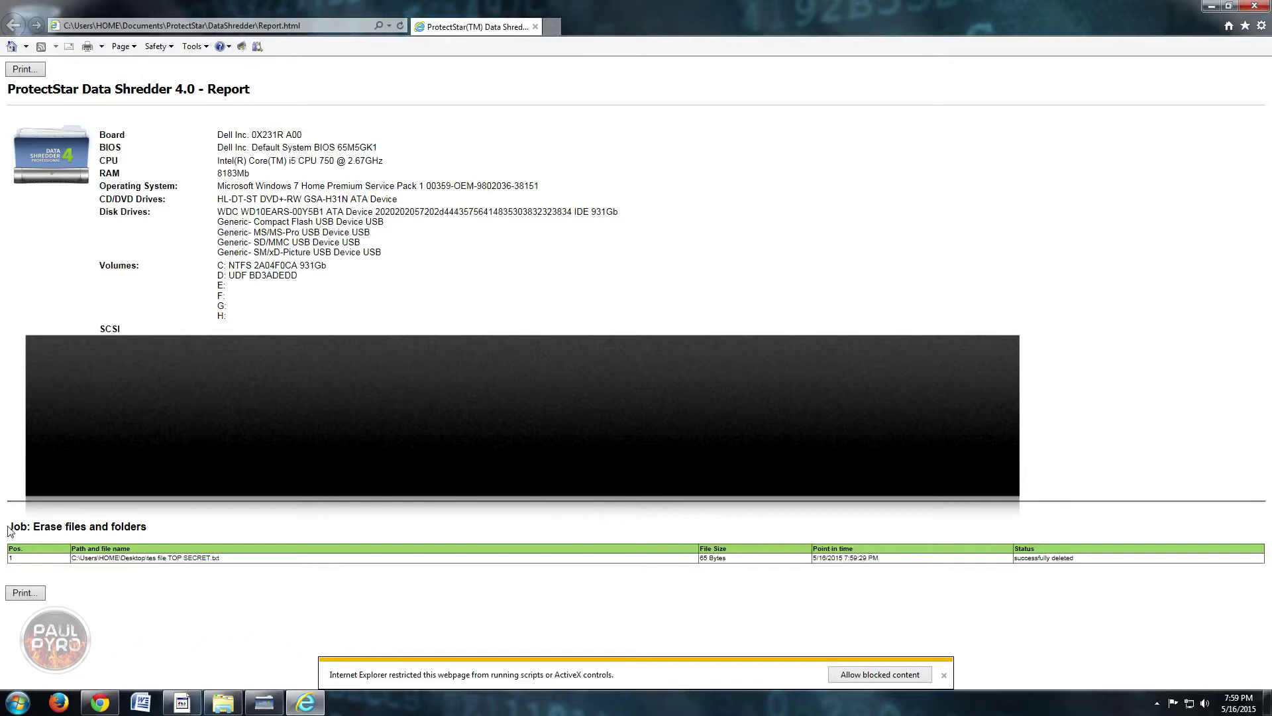
Step: Highlight the report's job row showing the deleted file, then clear the highlight
drag(20, 527, 804, 575)
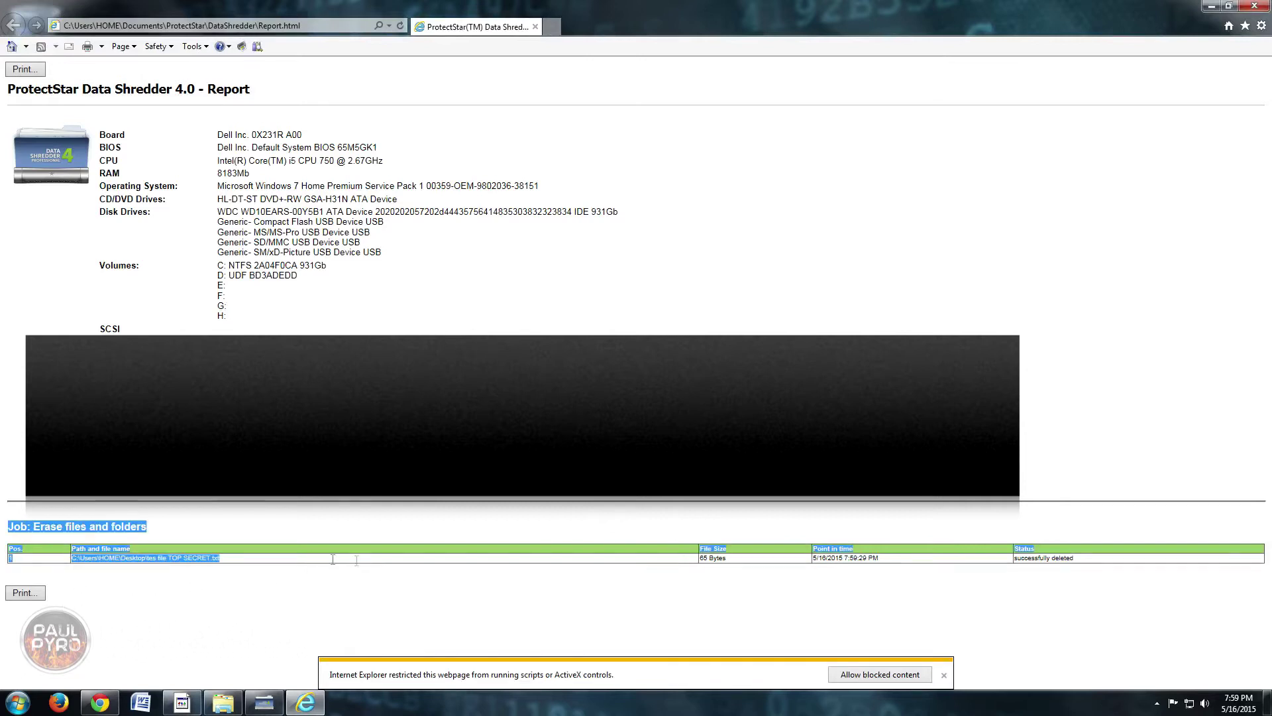
click(946, 577)
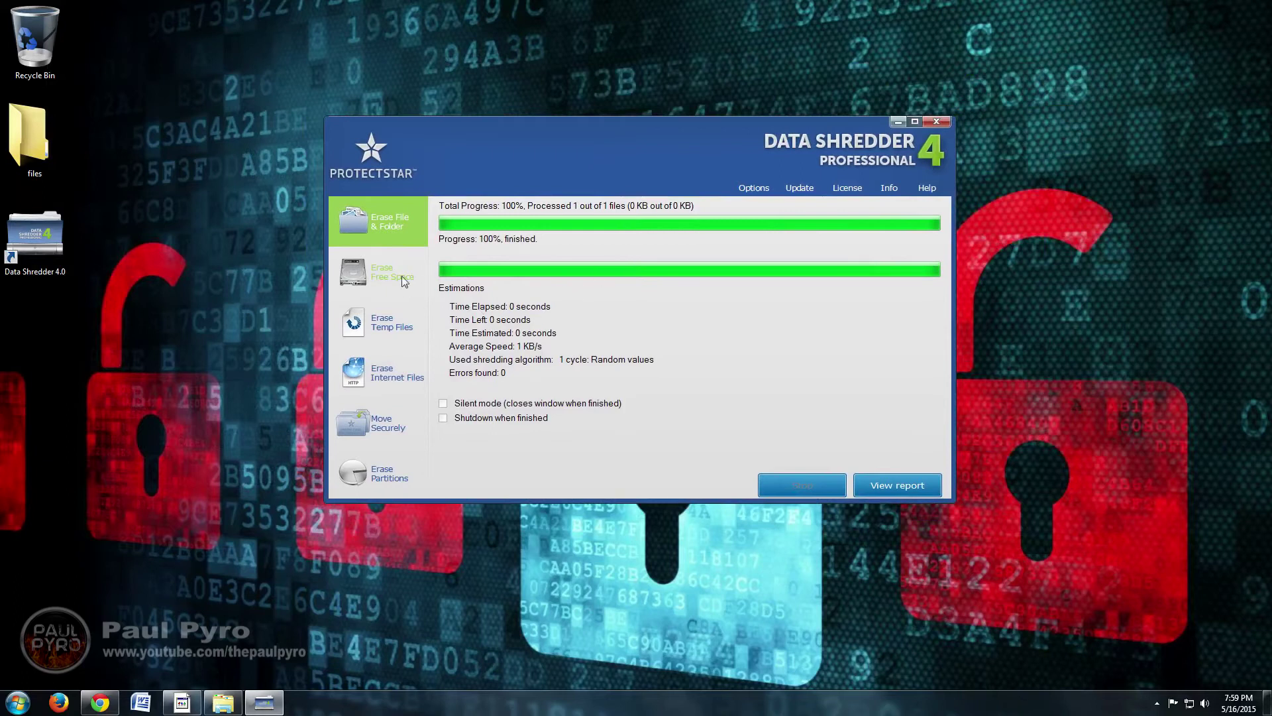
Step: On Erase Free Space, select drive C:, keep 1 cycle: Random values, go back, then move to Erase Temp Files
click(393, 272)
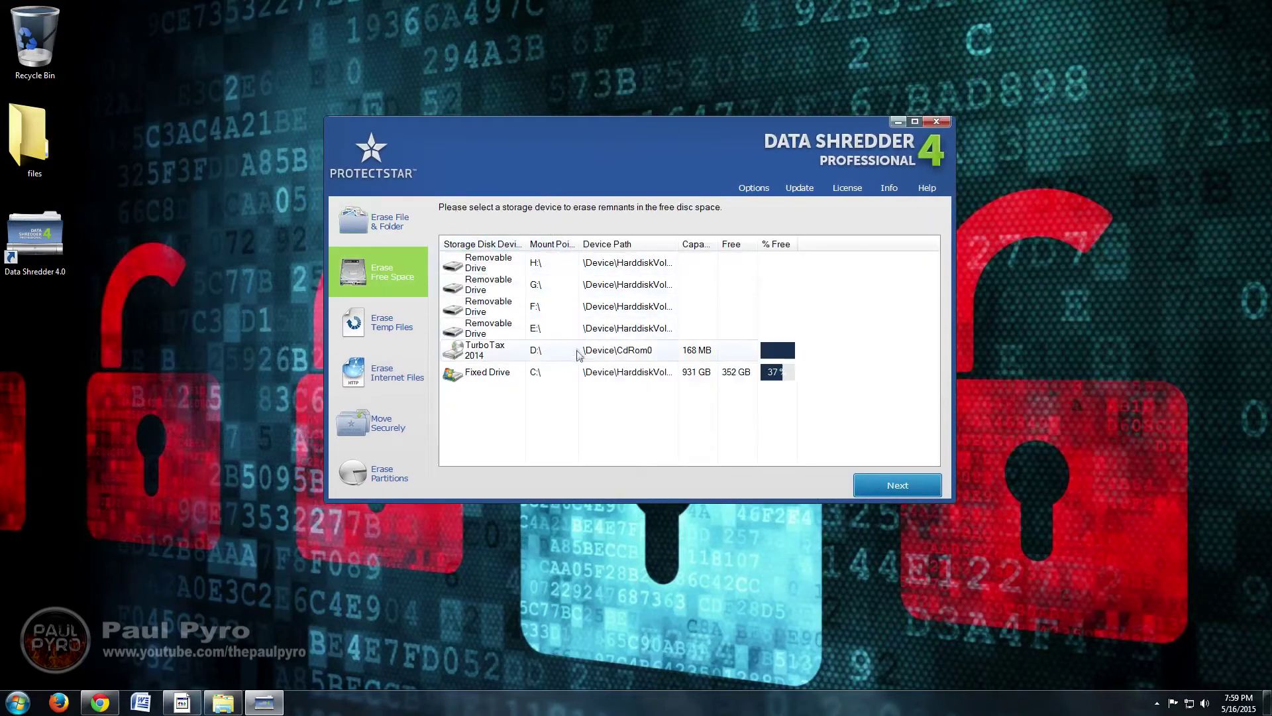
click(511, 378)
click(917, 491)
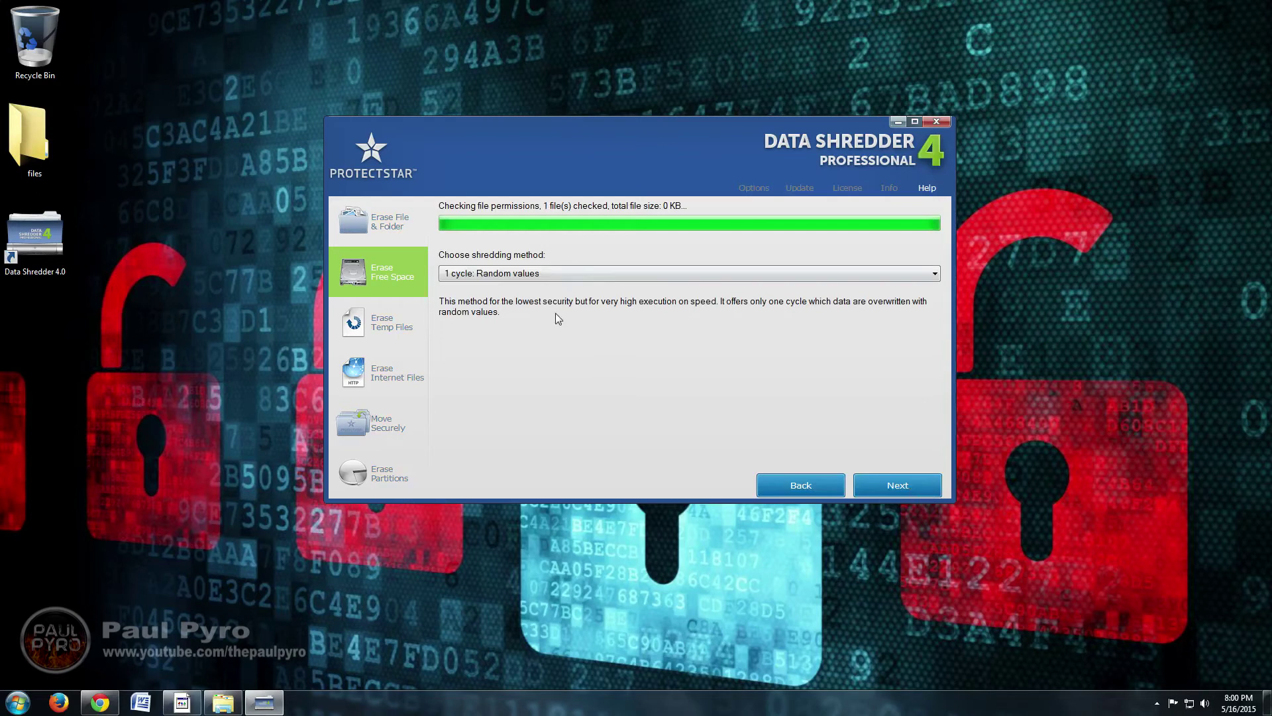
click(659, 268)
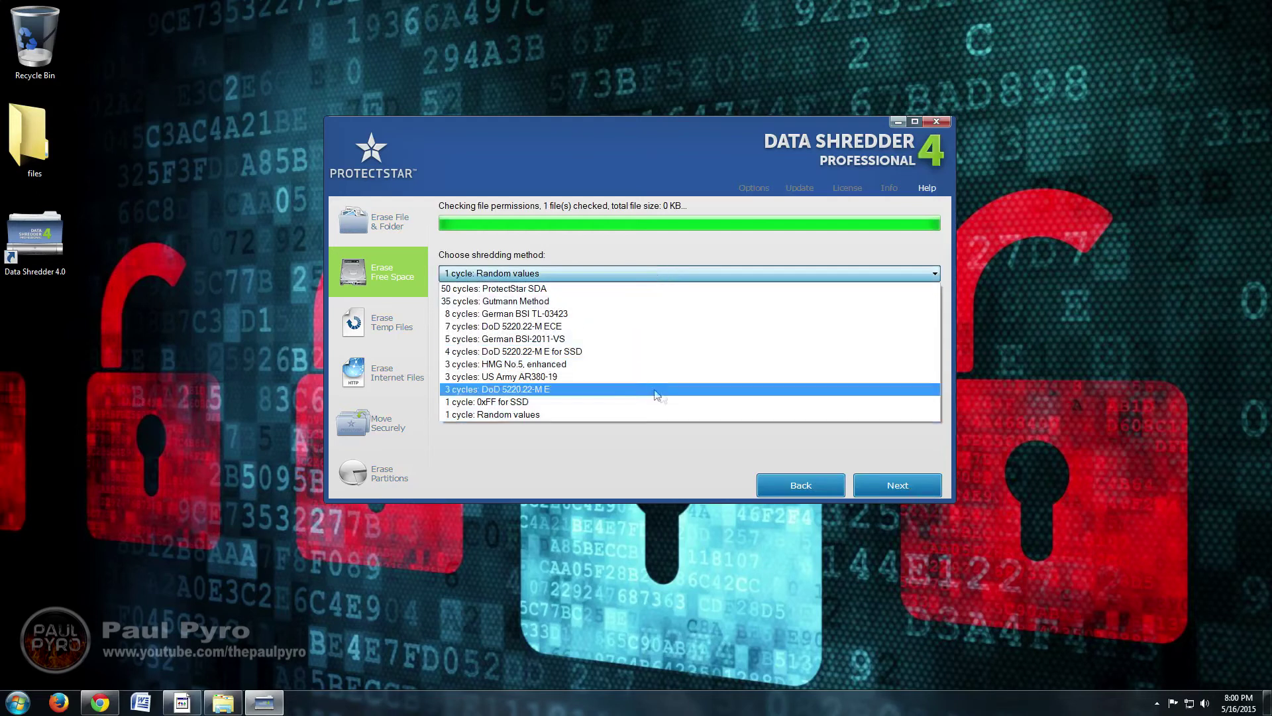
click(657, 413)
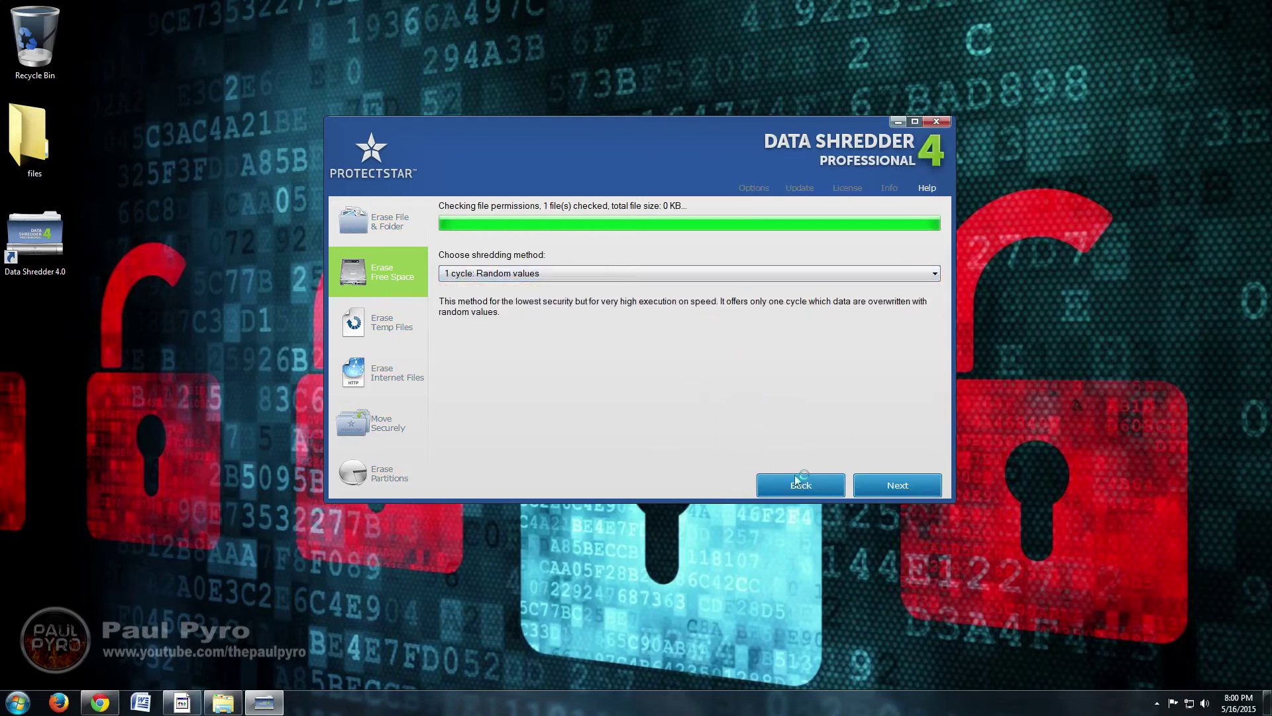
click(797, 480)
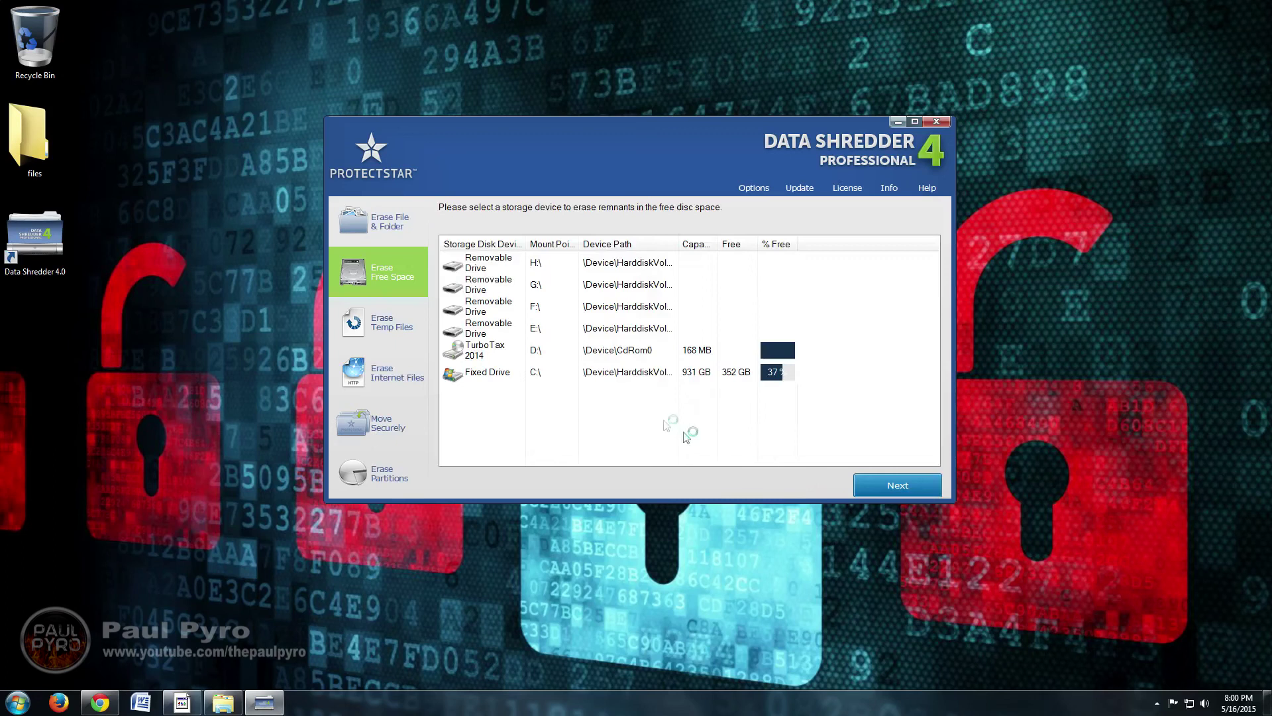
click(402, 328)
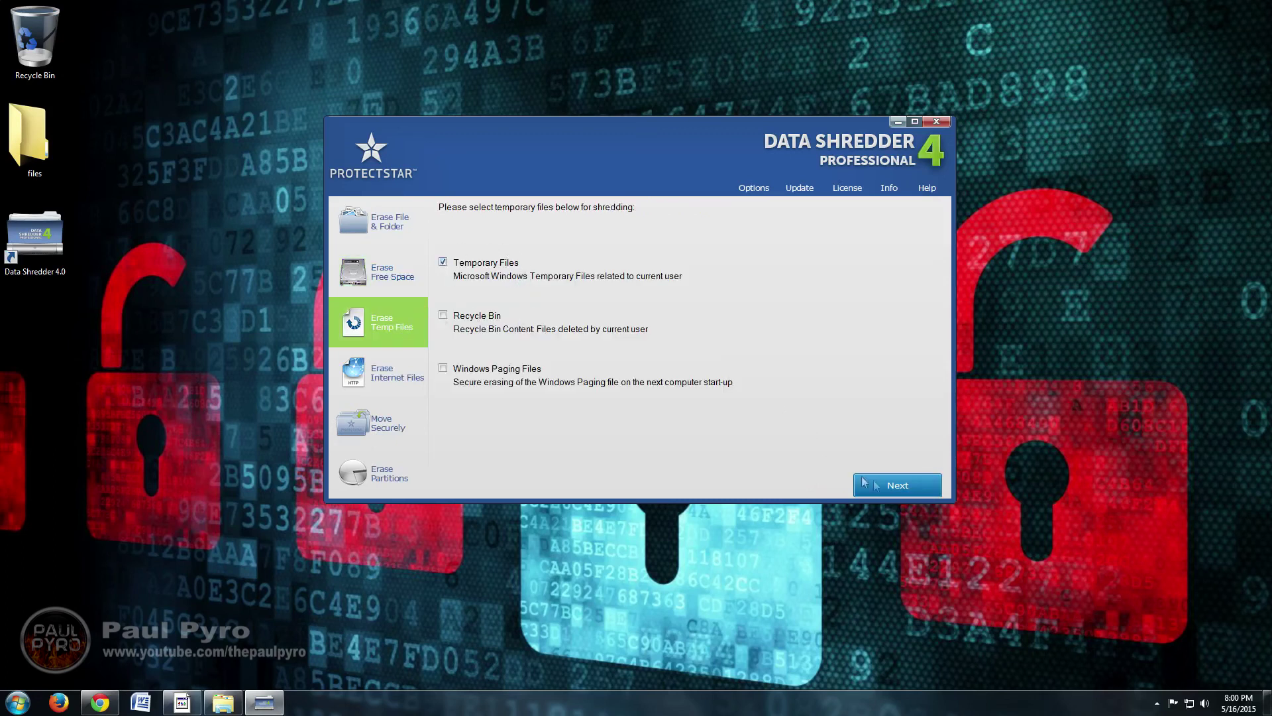
Step: Shred Recycle Bin contents instead of temporary files, dismissing the nothing-to-delete message
click(895, 486)
click(798, 484)
click(870, 482)
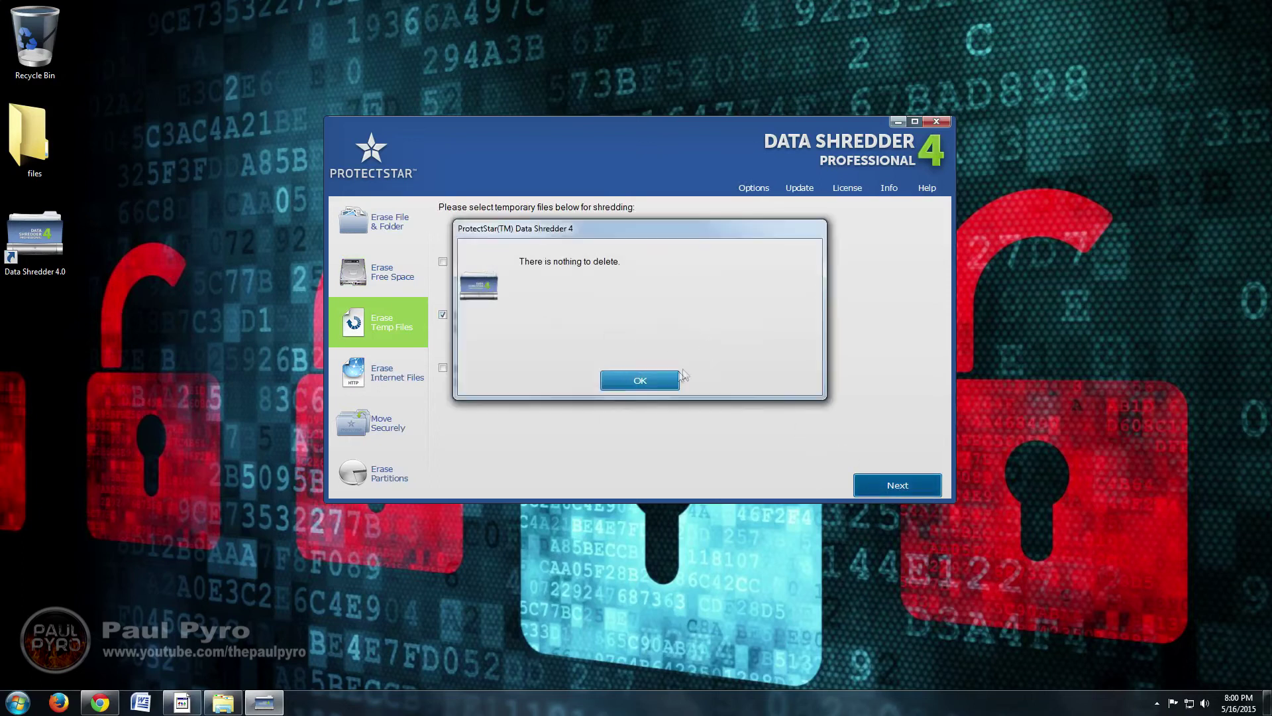
click(603, 378)
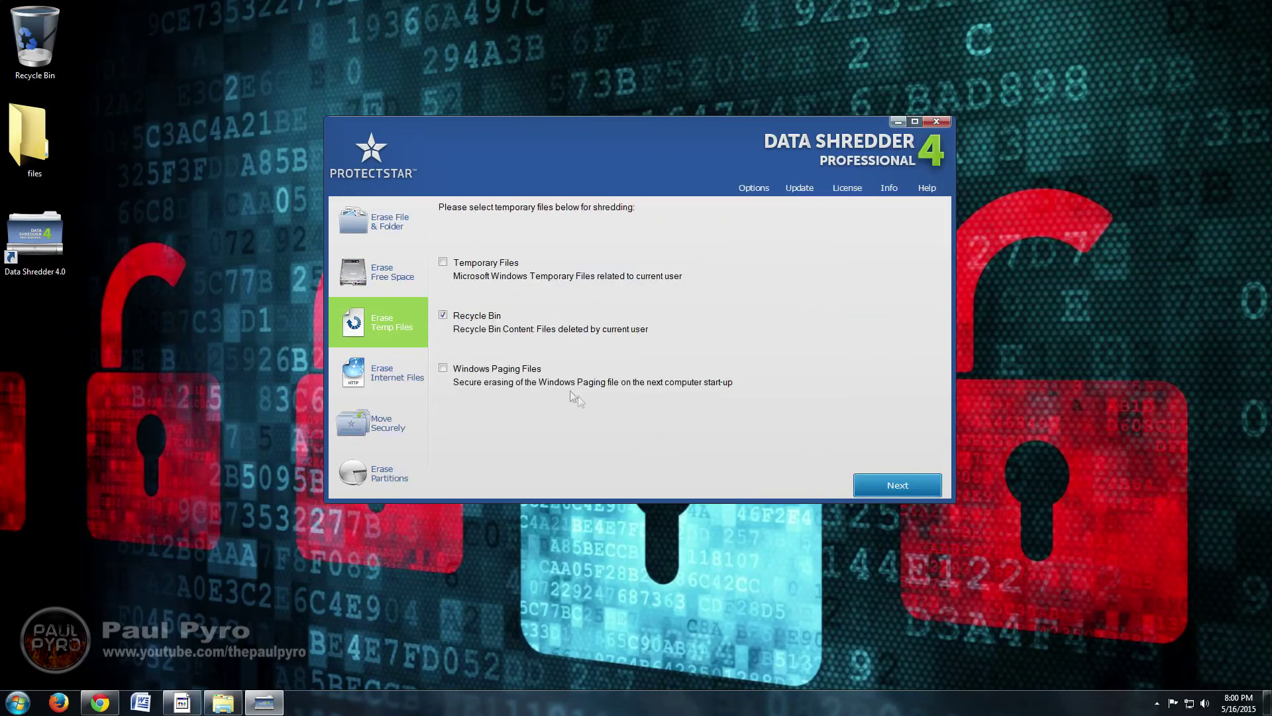
Step: Attempt Windows paging file shredding, decline the slow page-file warning, and move to Erase Internet Files
click(923, 492)
click(880, 484)
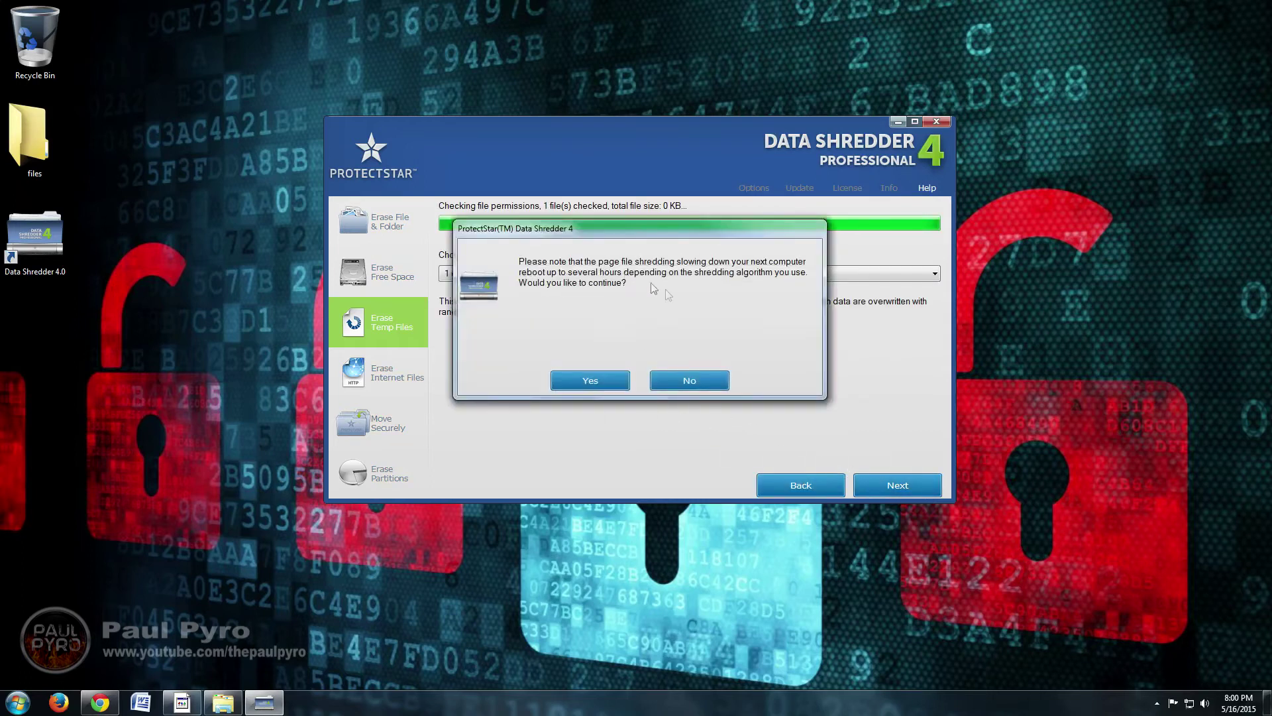
click(686, 381)
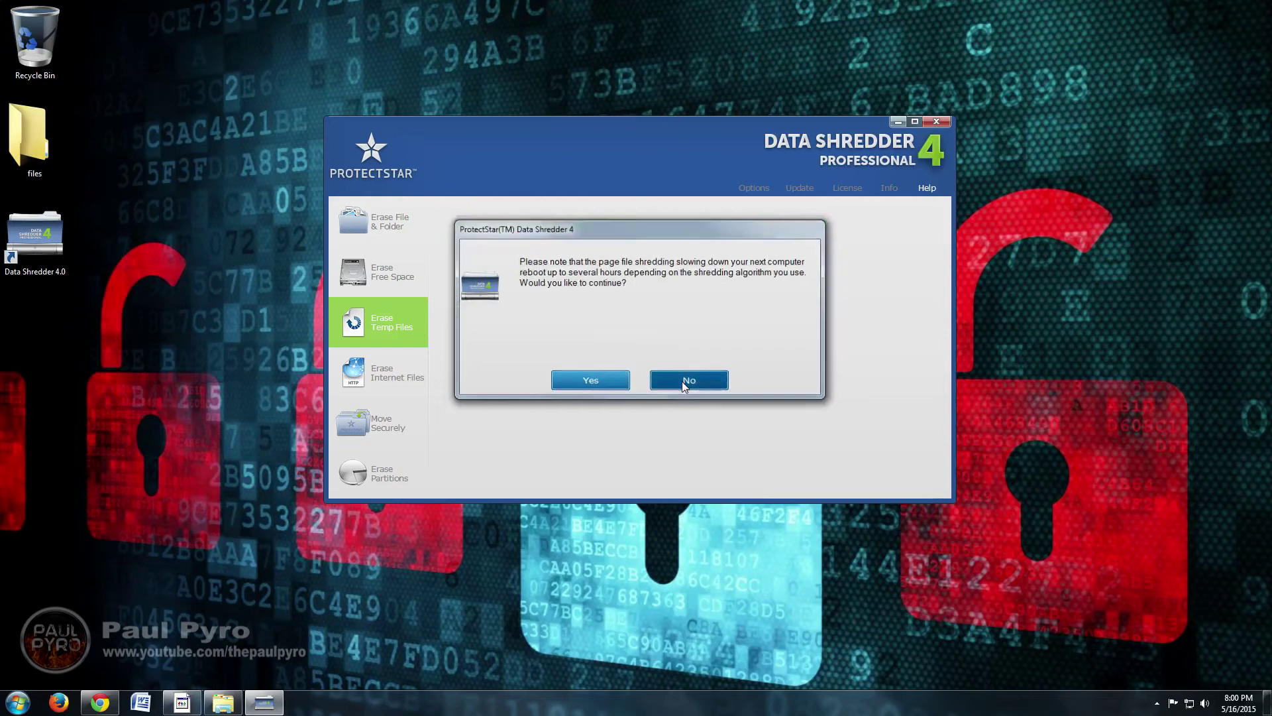
click(394, 372)
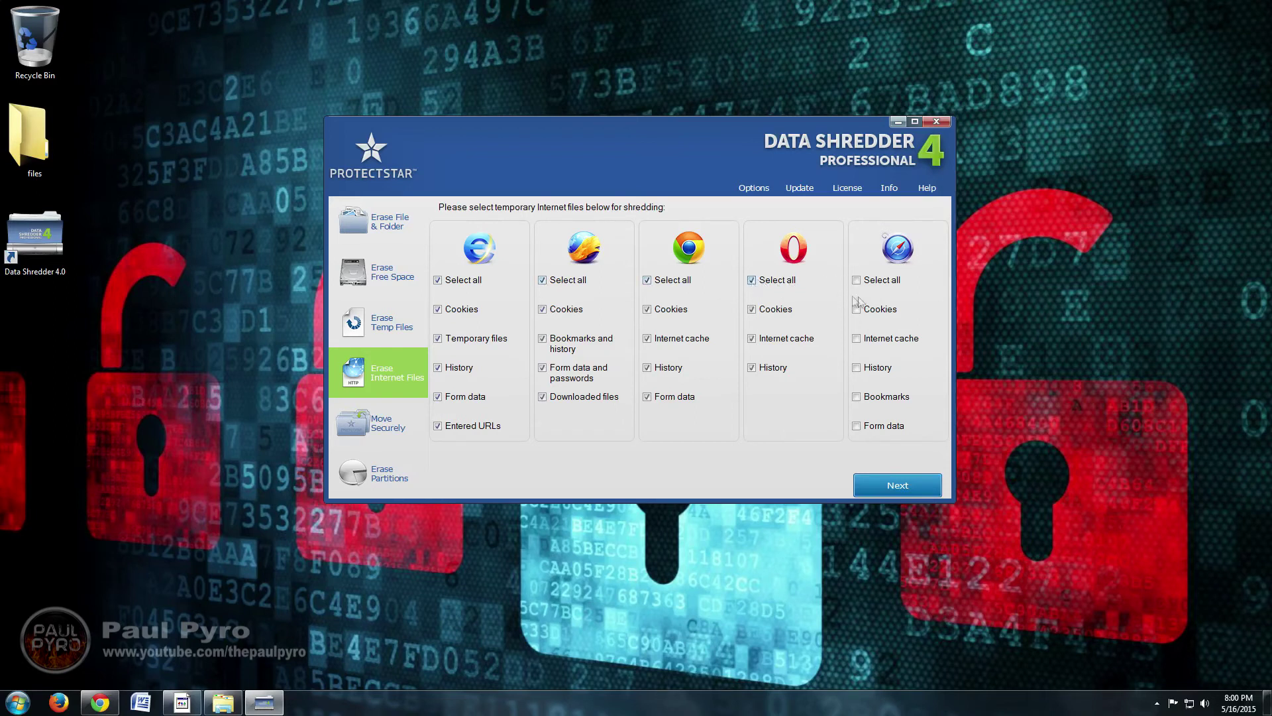
Step: Keep 1 cycle: Random values for the 452 browser files and return to the browser file choices
click(876, 495)
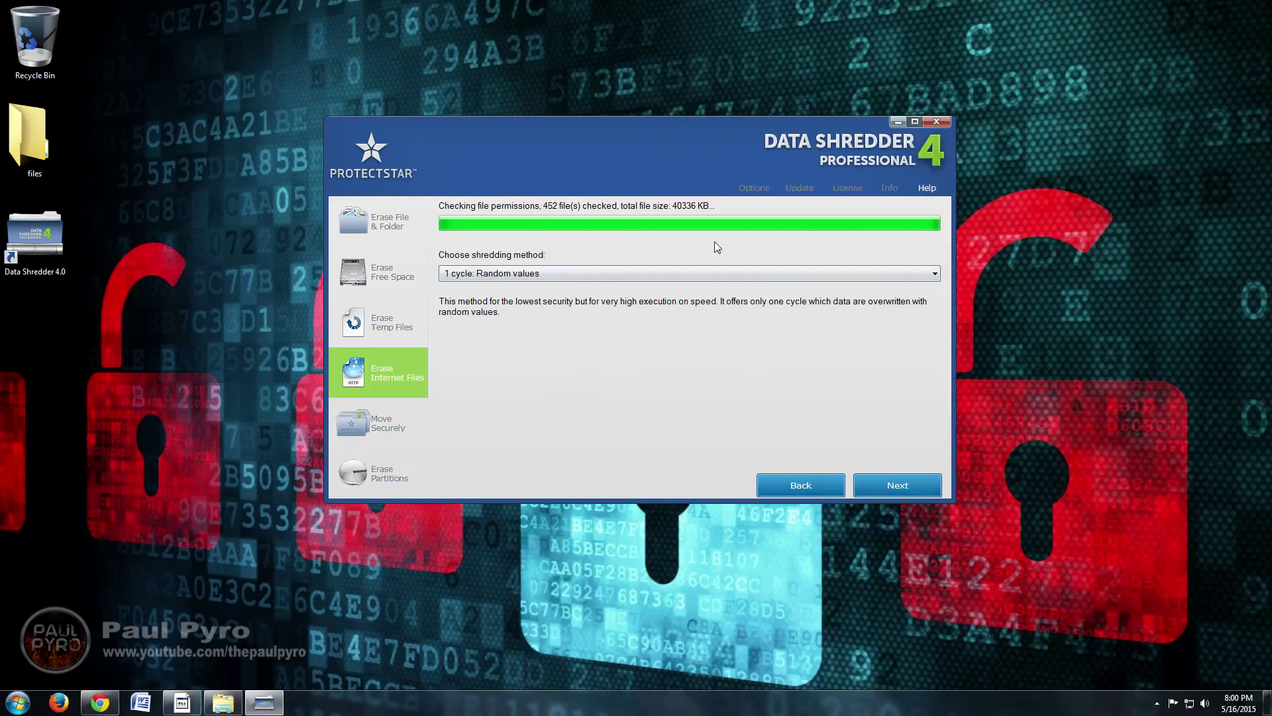
click(574, 274)
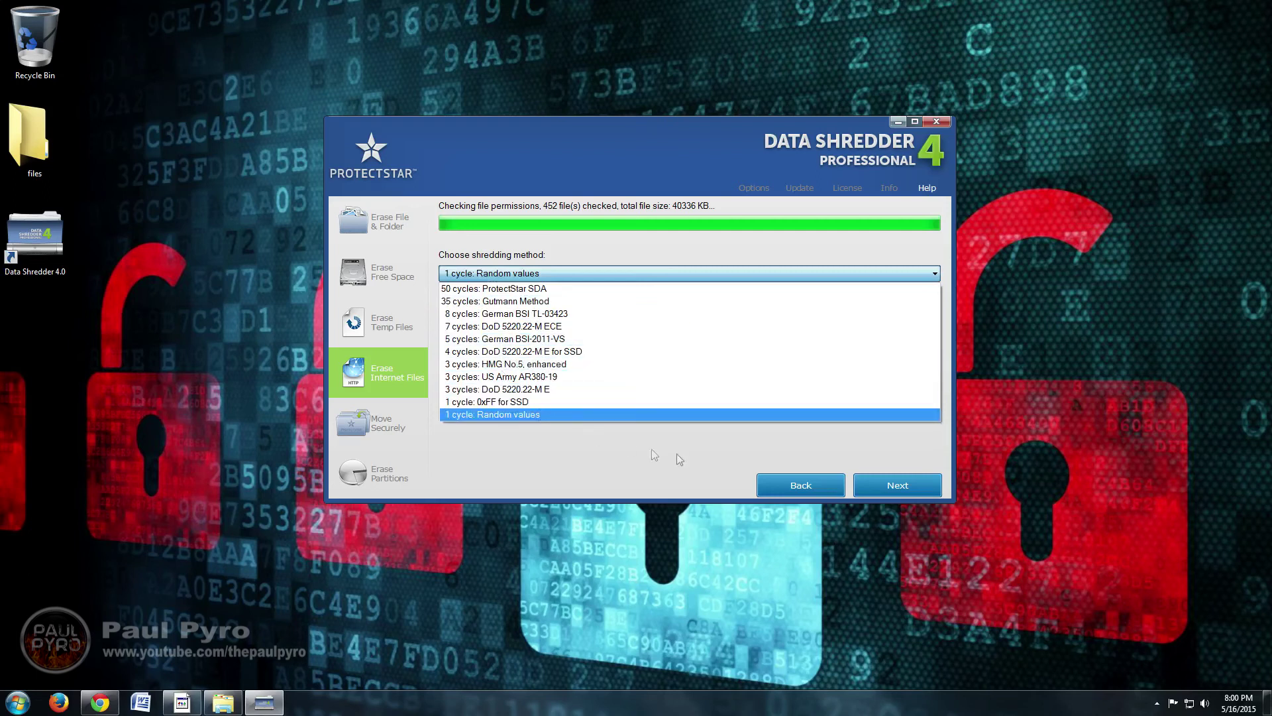
click(721, 465)
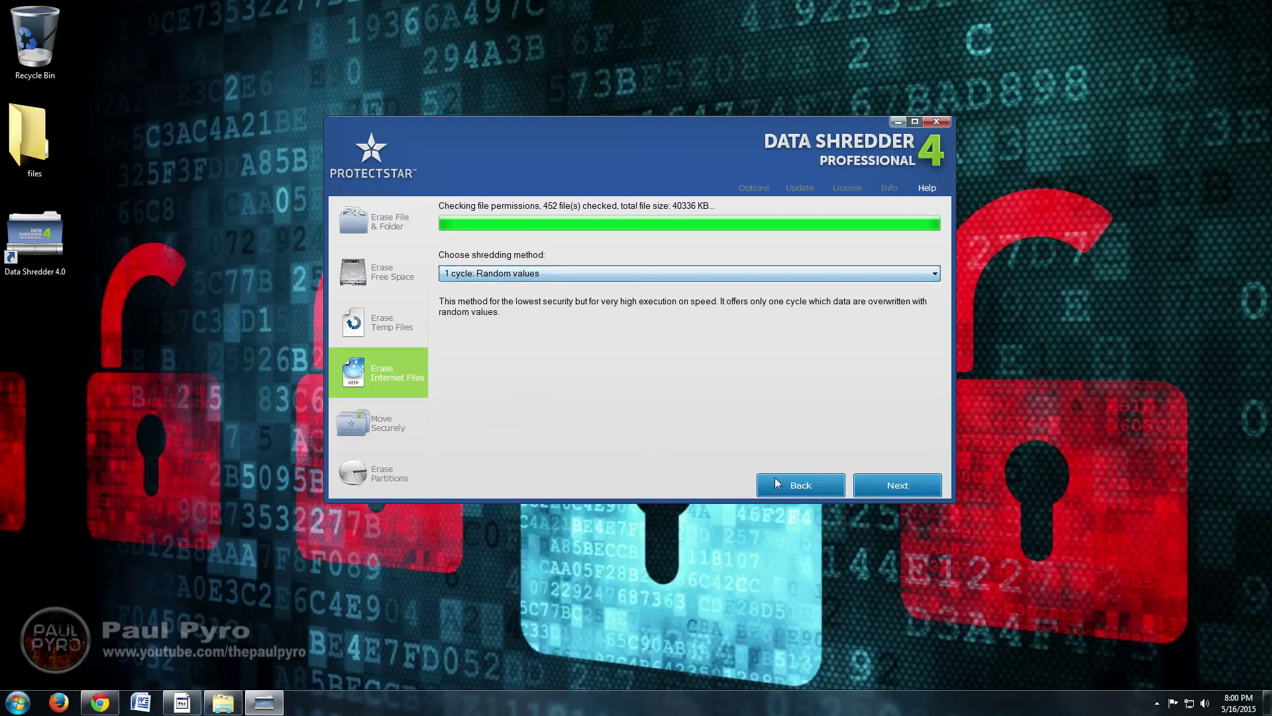
click(816, 485)
Step: Switch from Move Securely to the Erase Partitions drive list
click(363, 428)
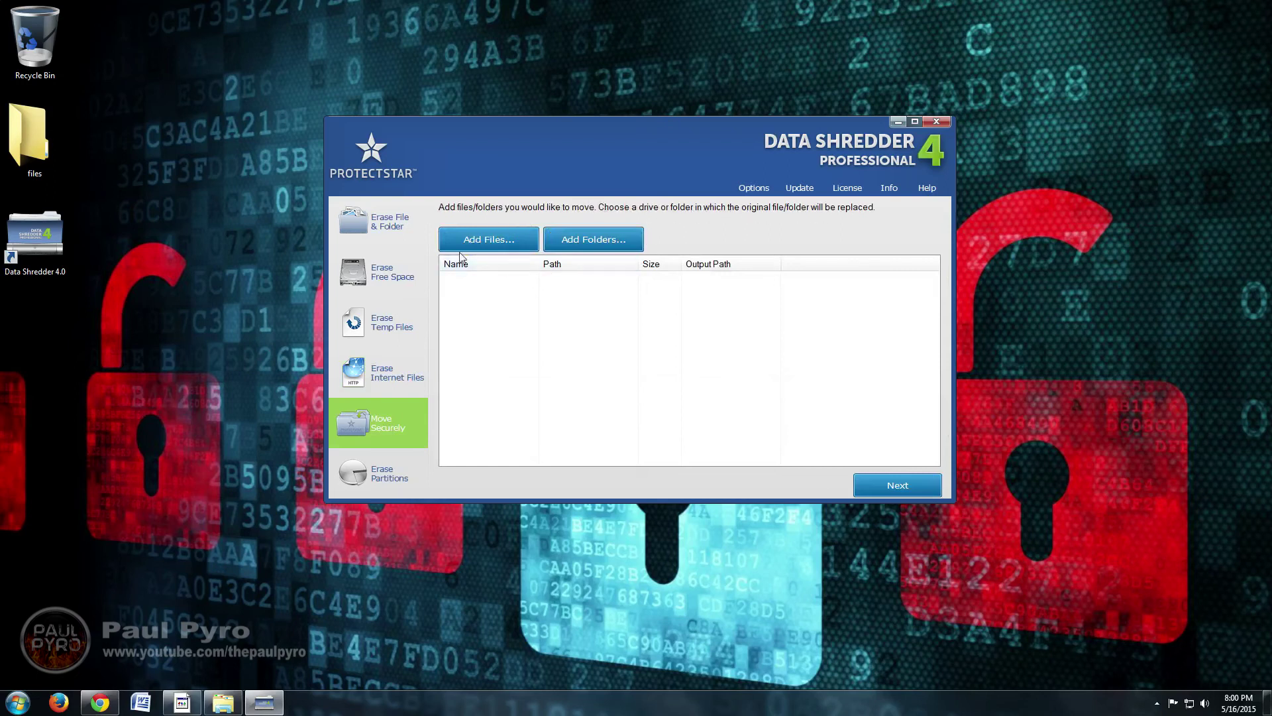
click(393, 476)
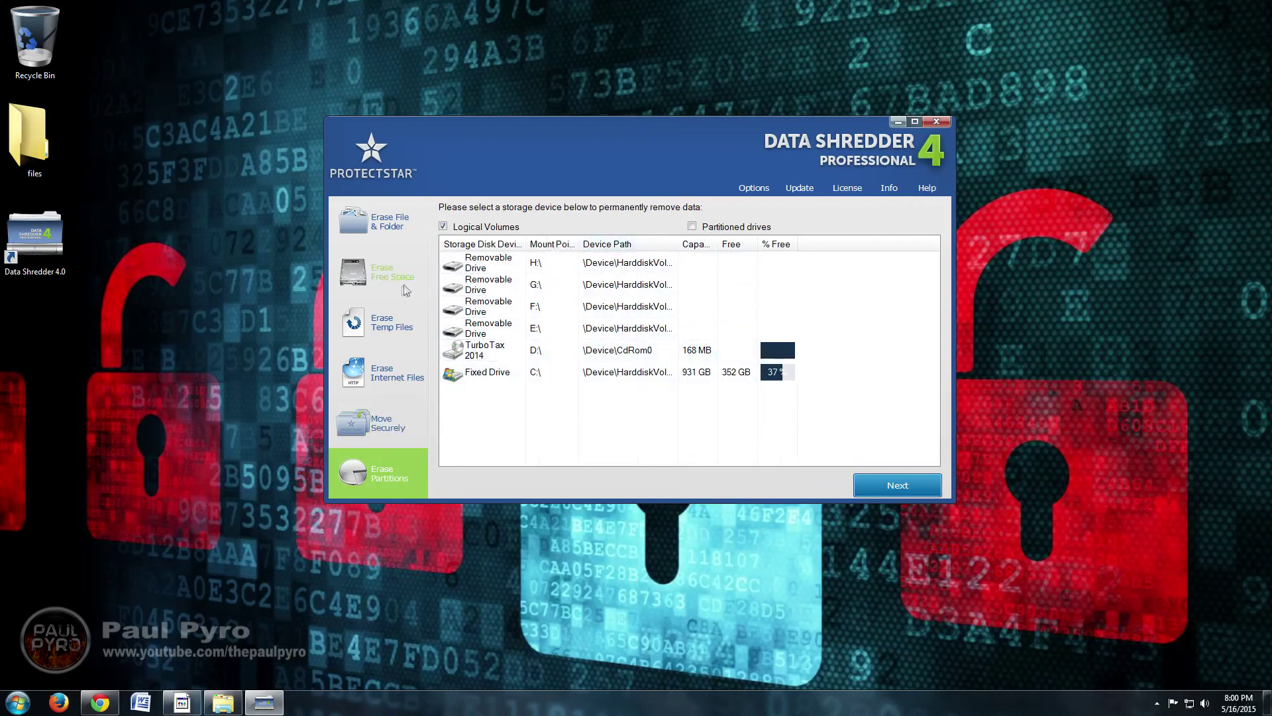
Step: Enter a configuration-protection password in Options, reveal it briefly, then leave it masked
click(754, 188)
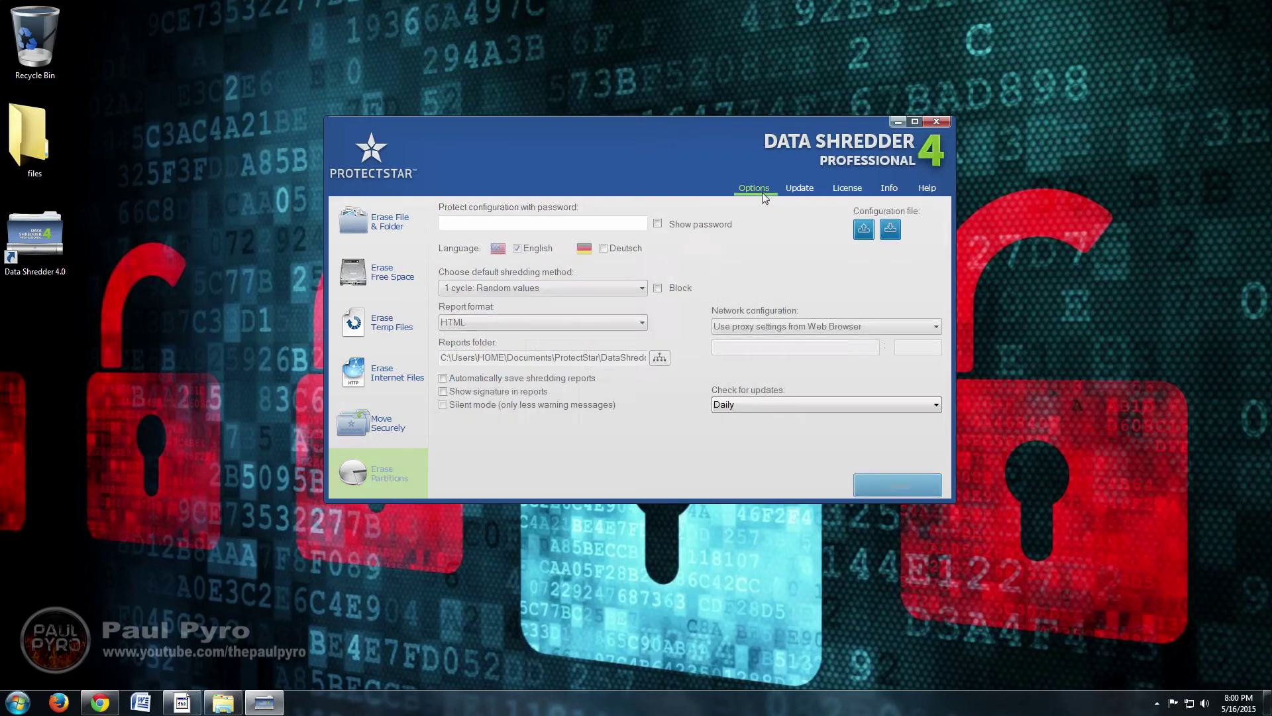
click(526, 226)
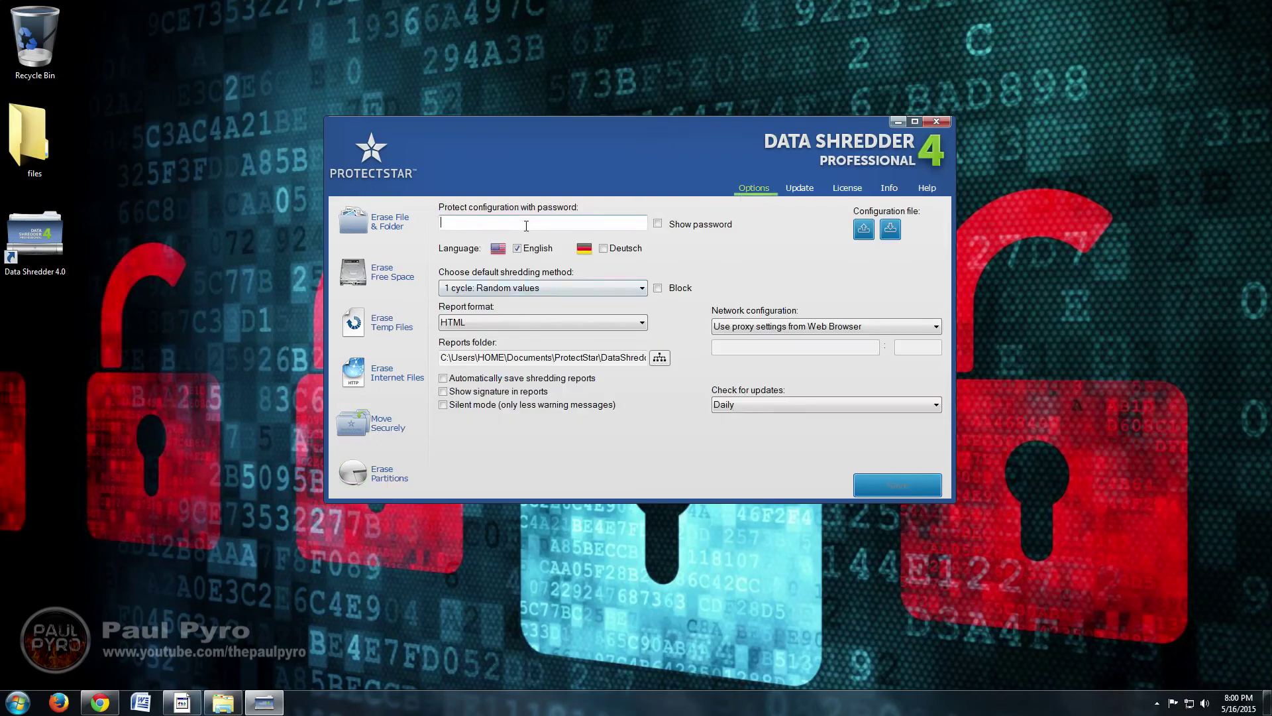
click(657, 226)
click(658, 226)
click(660, 226)
click(659, 225)
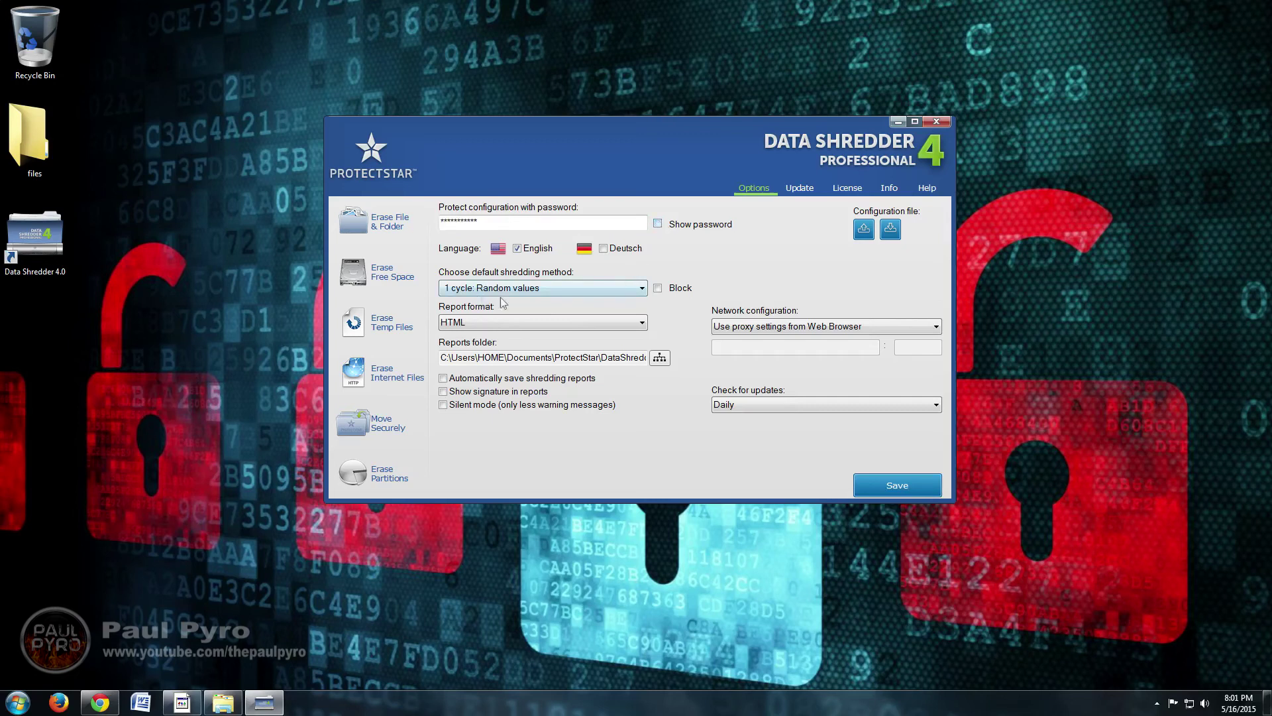